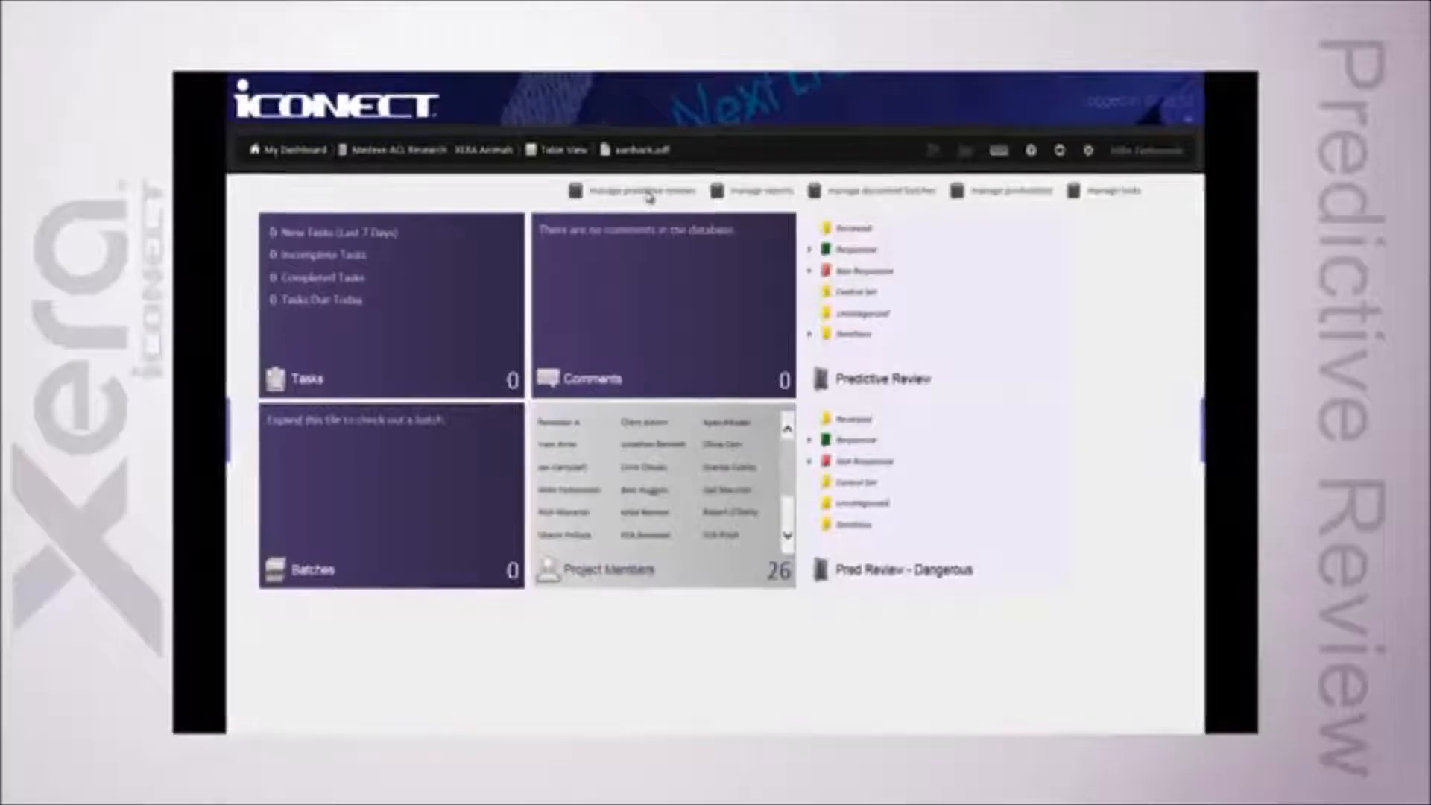
Step: Open the predictive review manager and expand the completed Good Pets Inquiry project to view its iterations
click(647, 193)
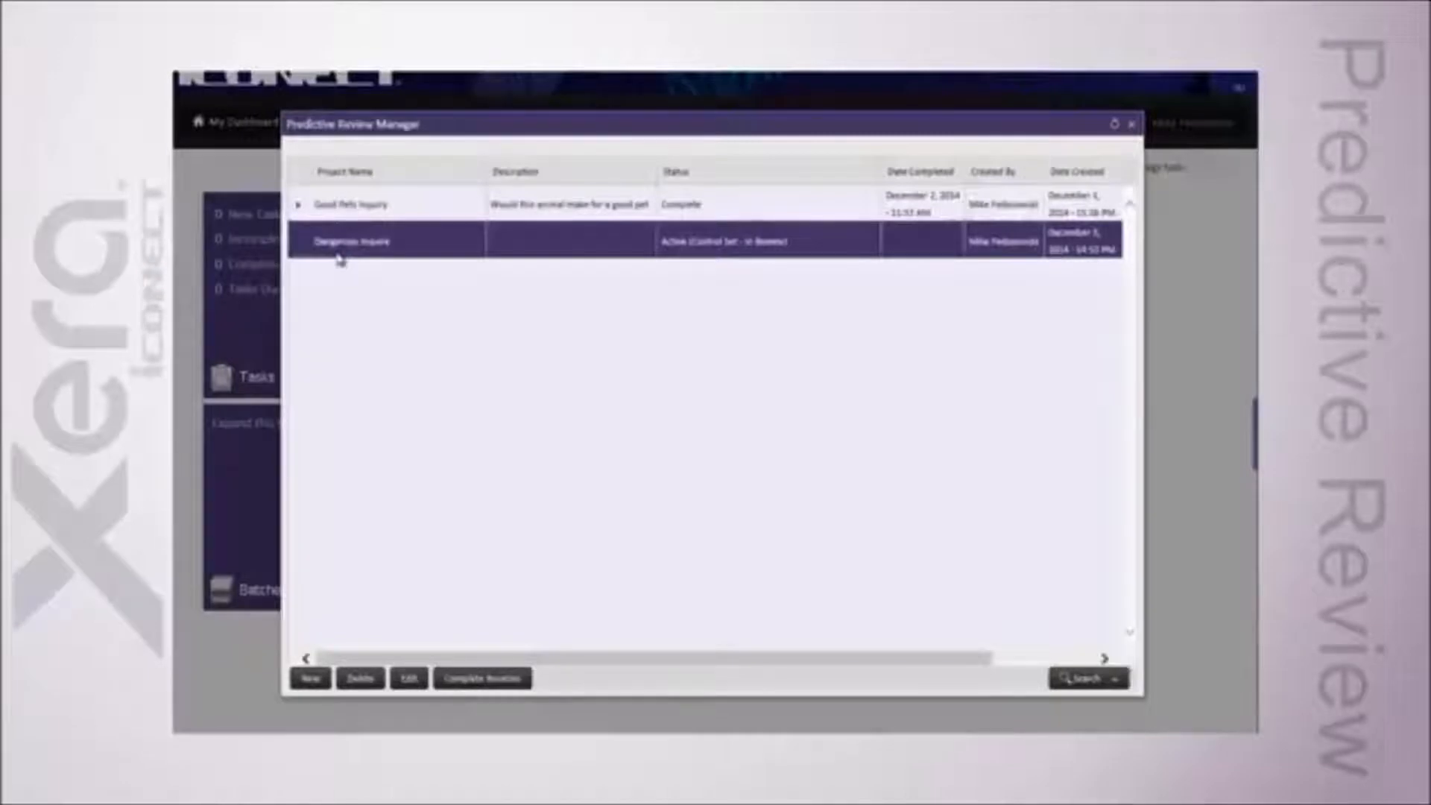
click(298, 204)
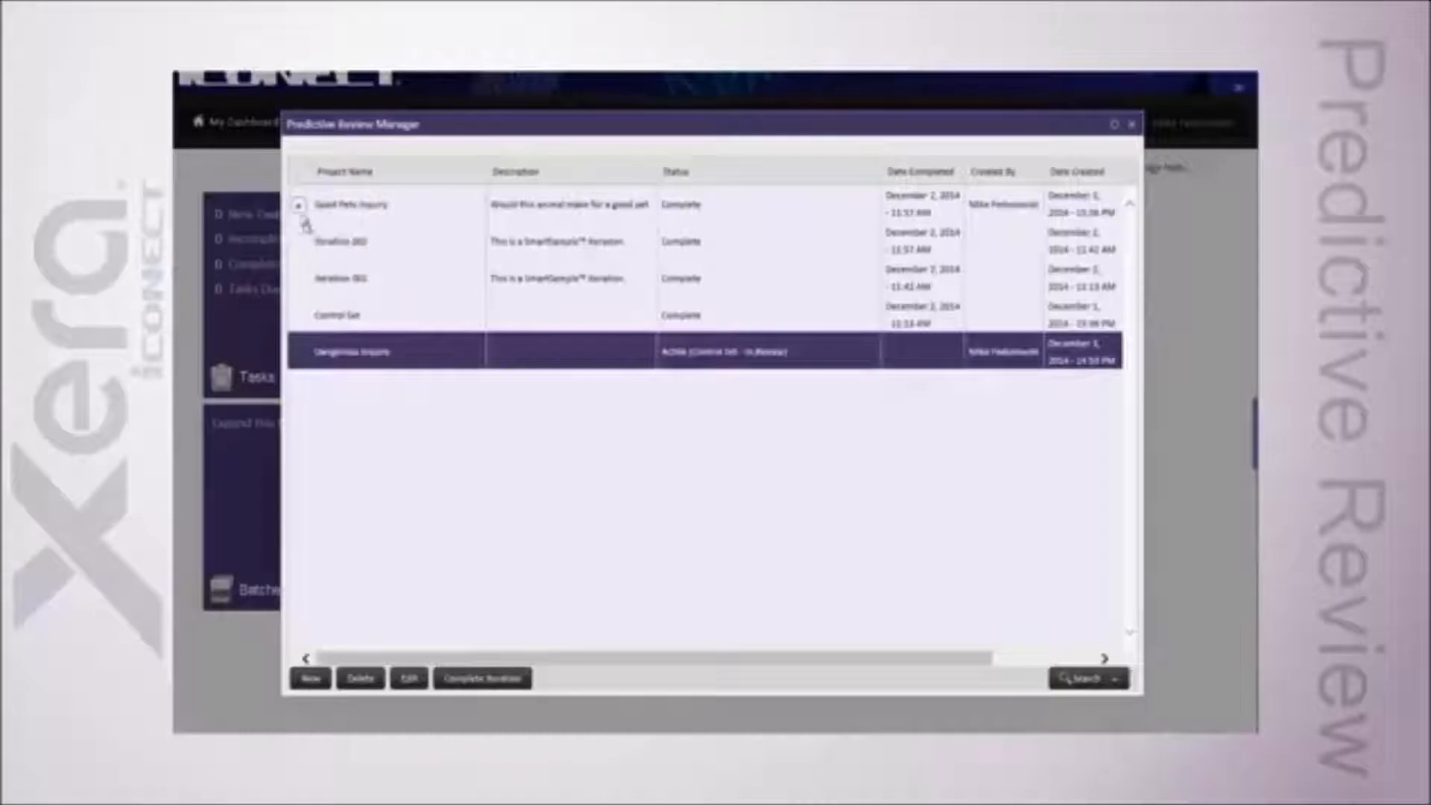
click(300, 207)
click(301, 243)
click(301, 243)
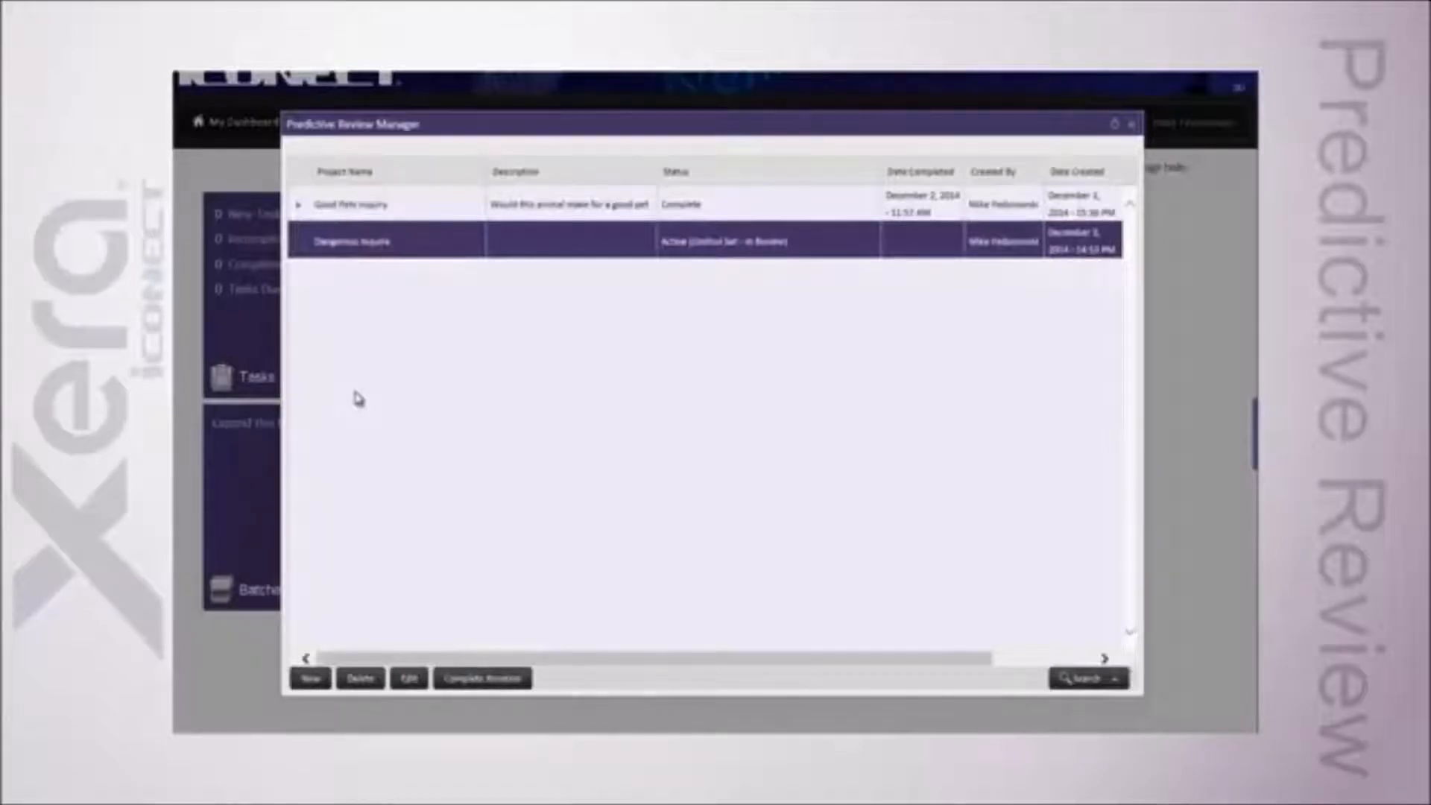
Step: Open the Dangerous Inquire project for editing and step through each page of its settings before leaving the editor
click(400, 663)
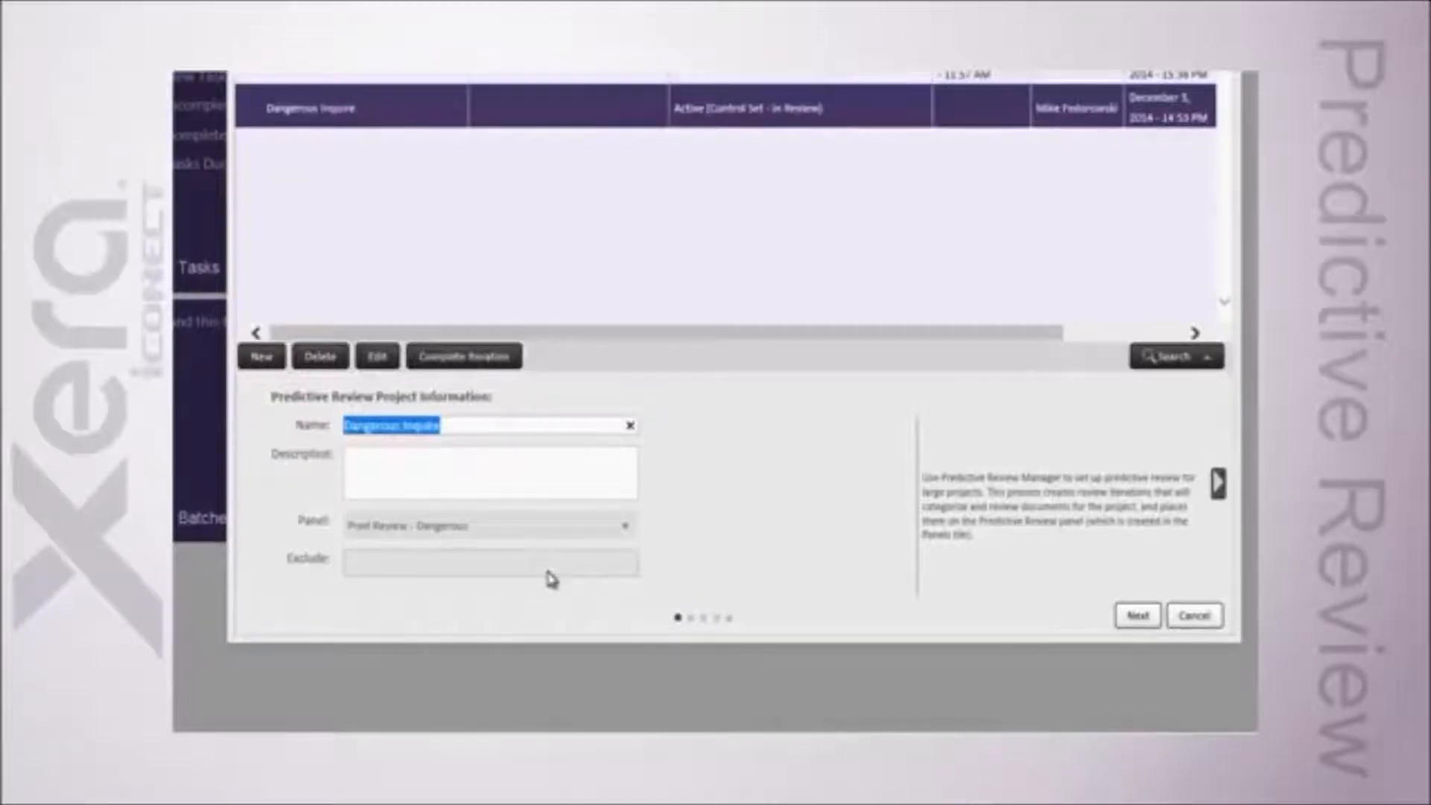
click(1219, 484)
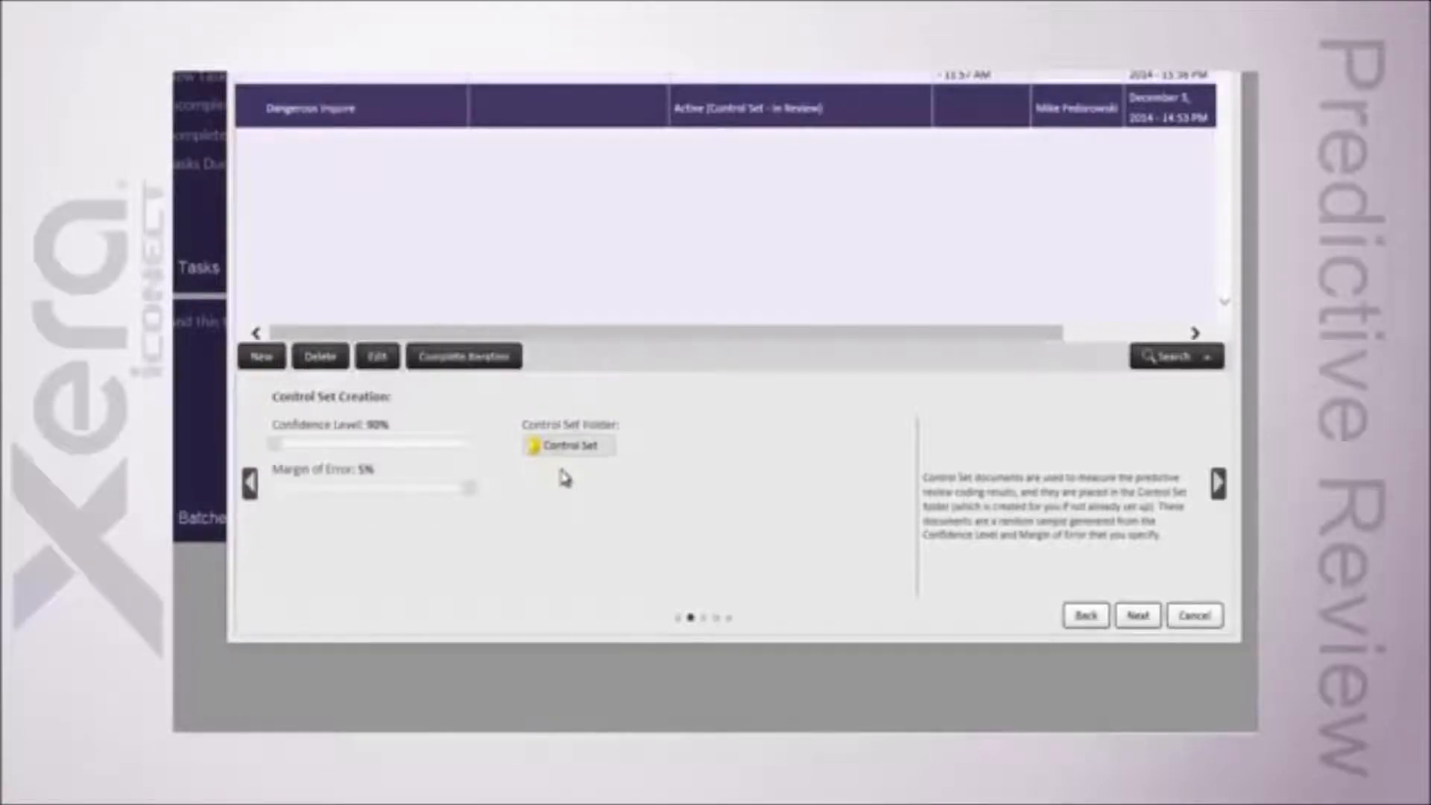
click(1218, 486)
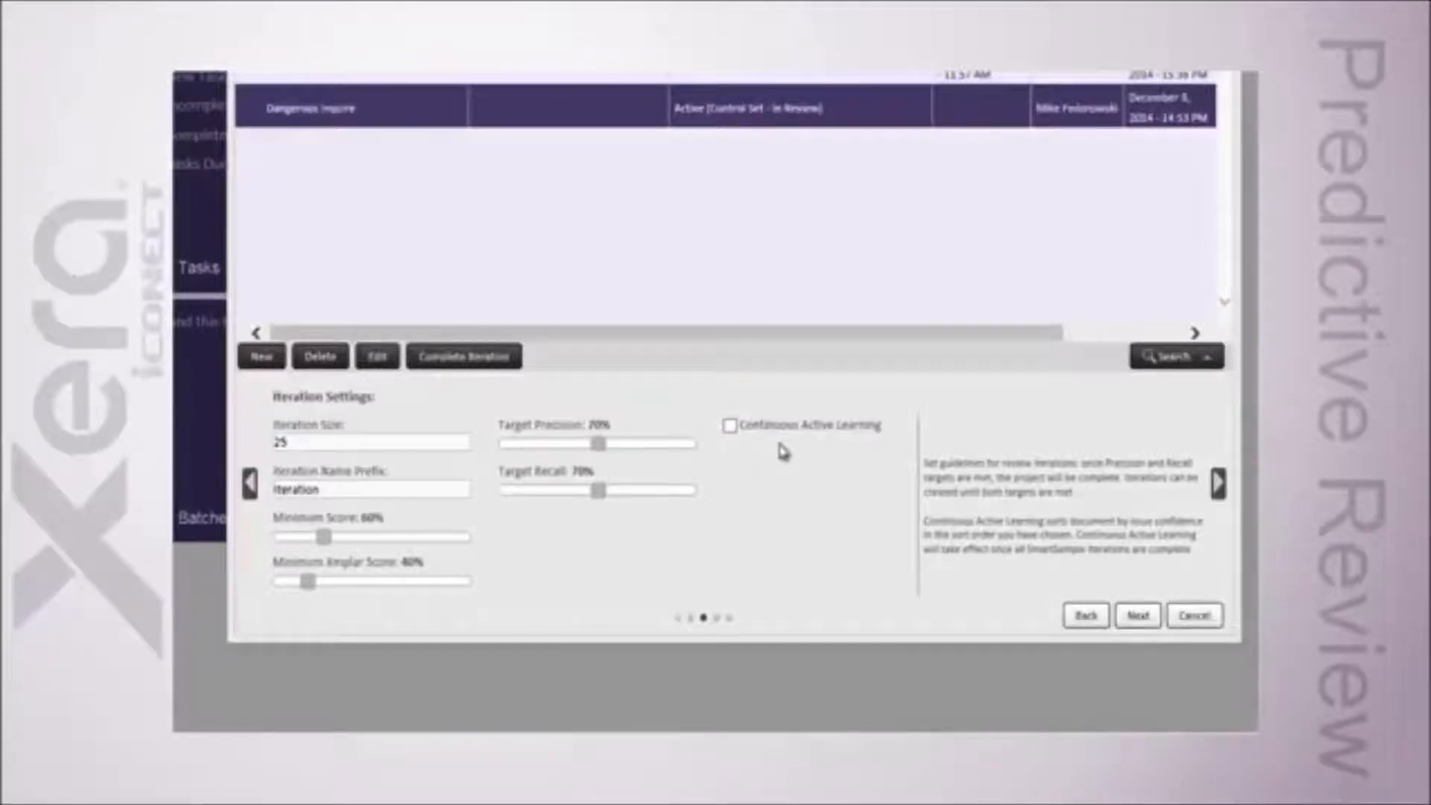
click(1220, 484)
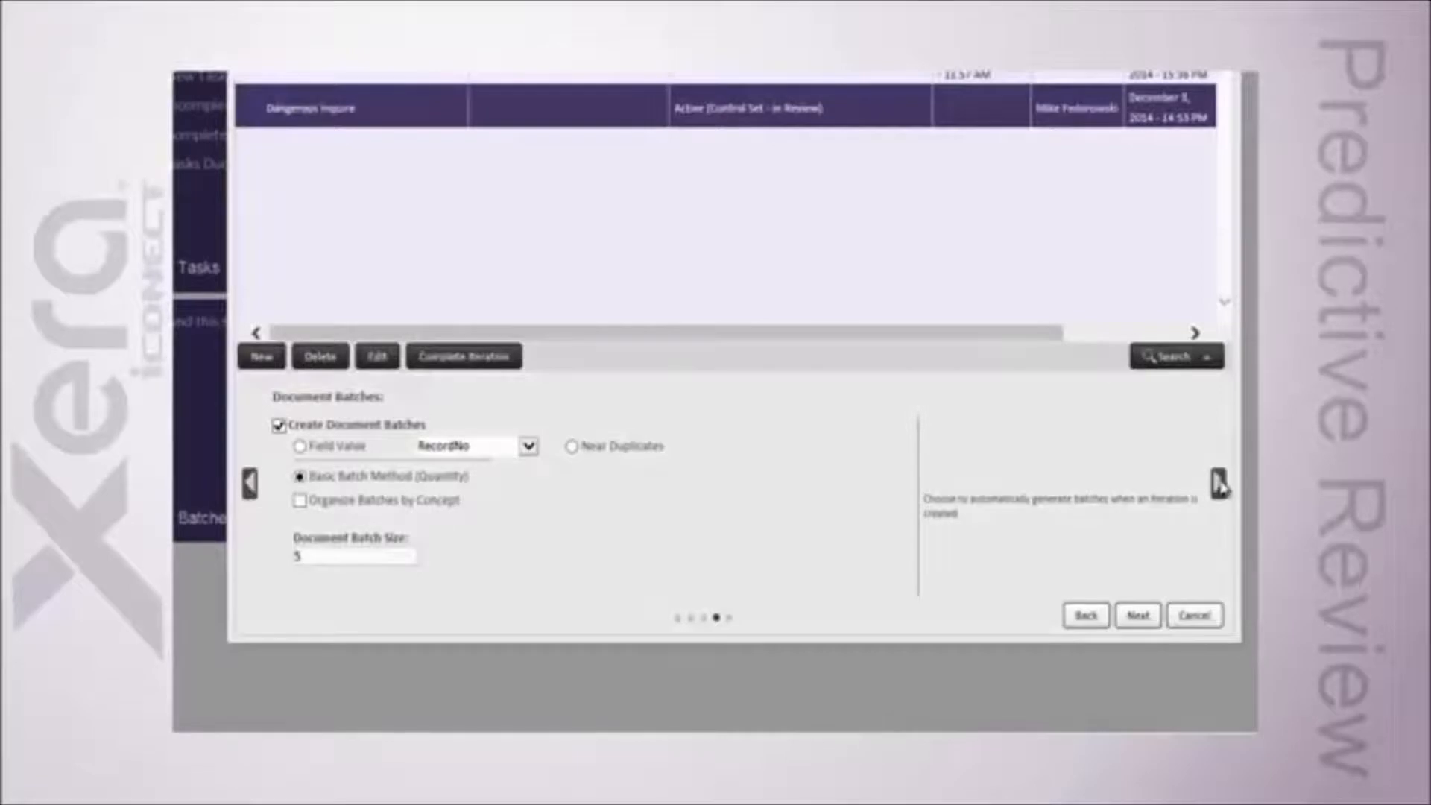
click(1220, 484)
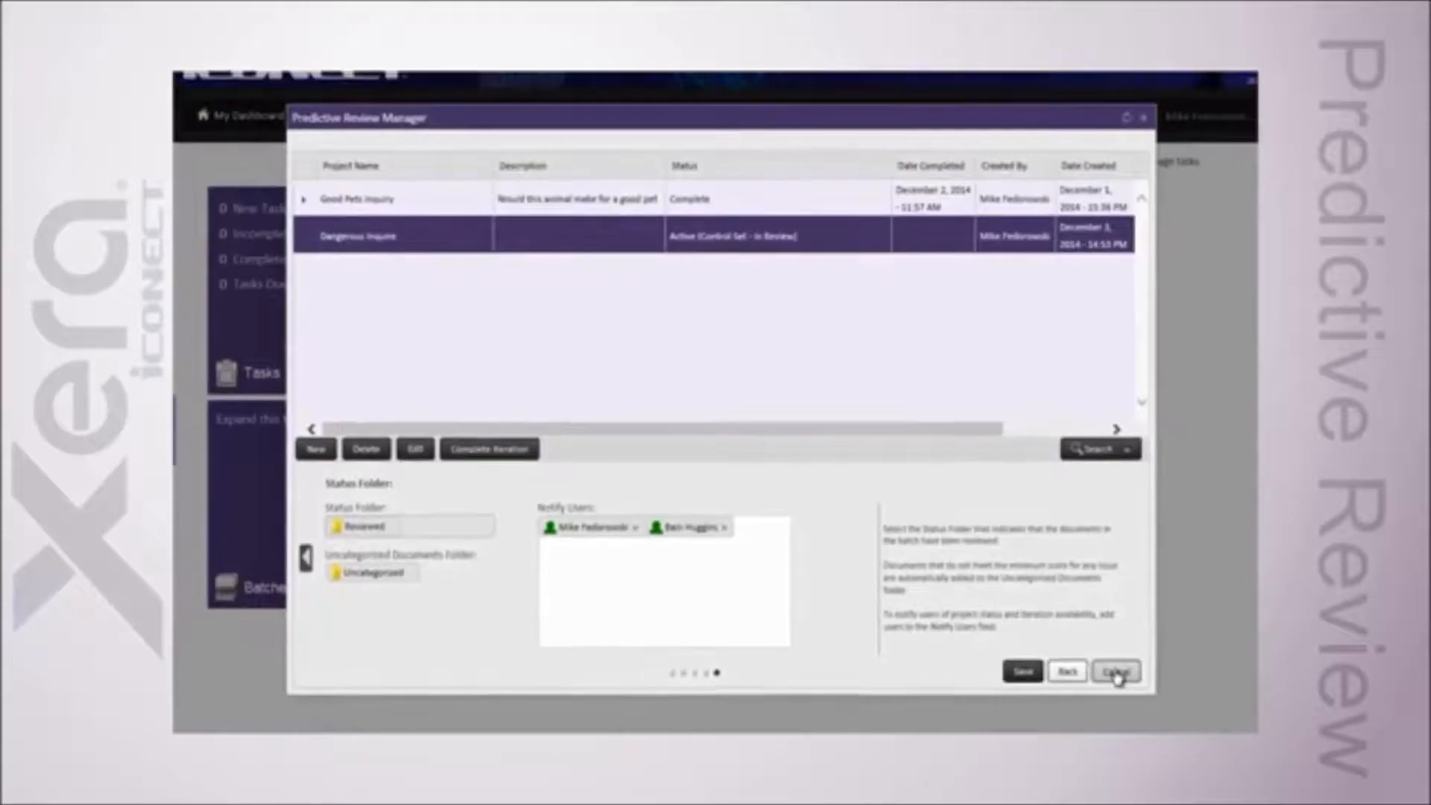
click(1116, 672)
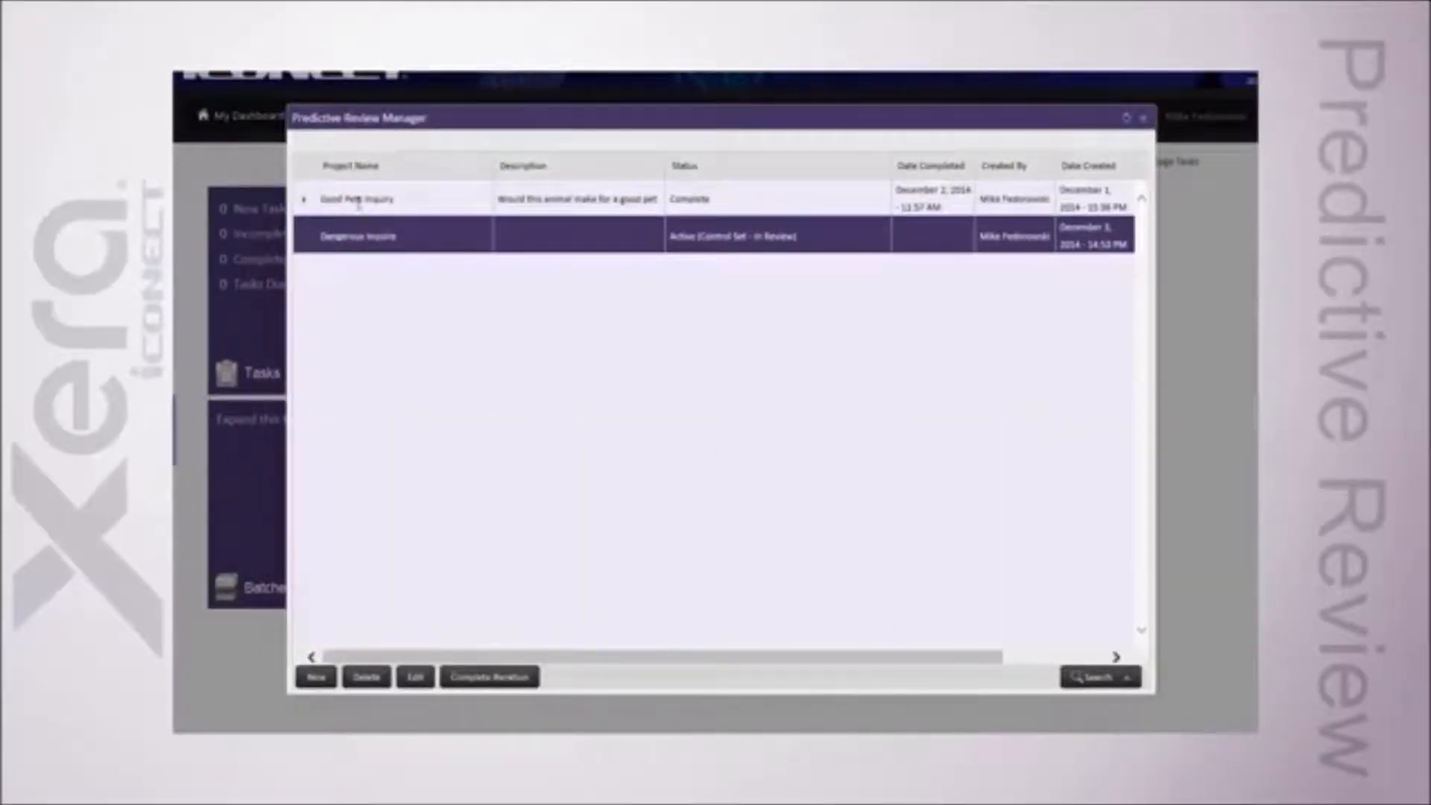
Step: Expand the Good Pets Inquiry project's iterations again and close the Predictive Review Manager
click(305, 200)
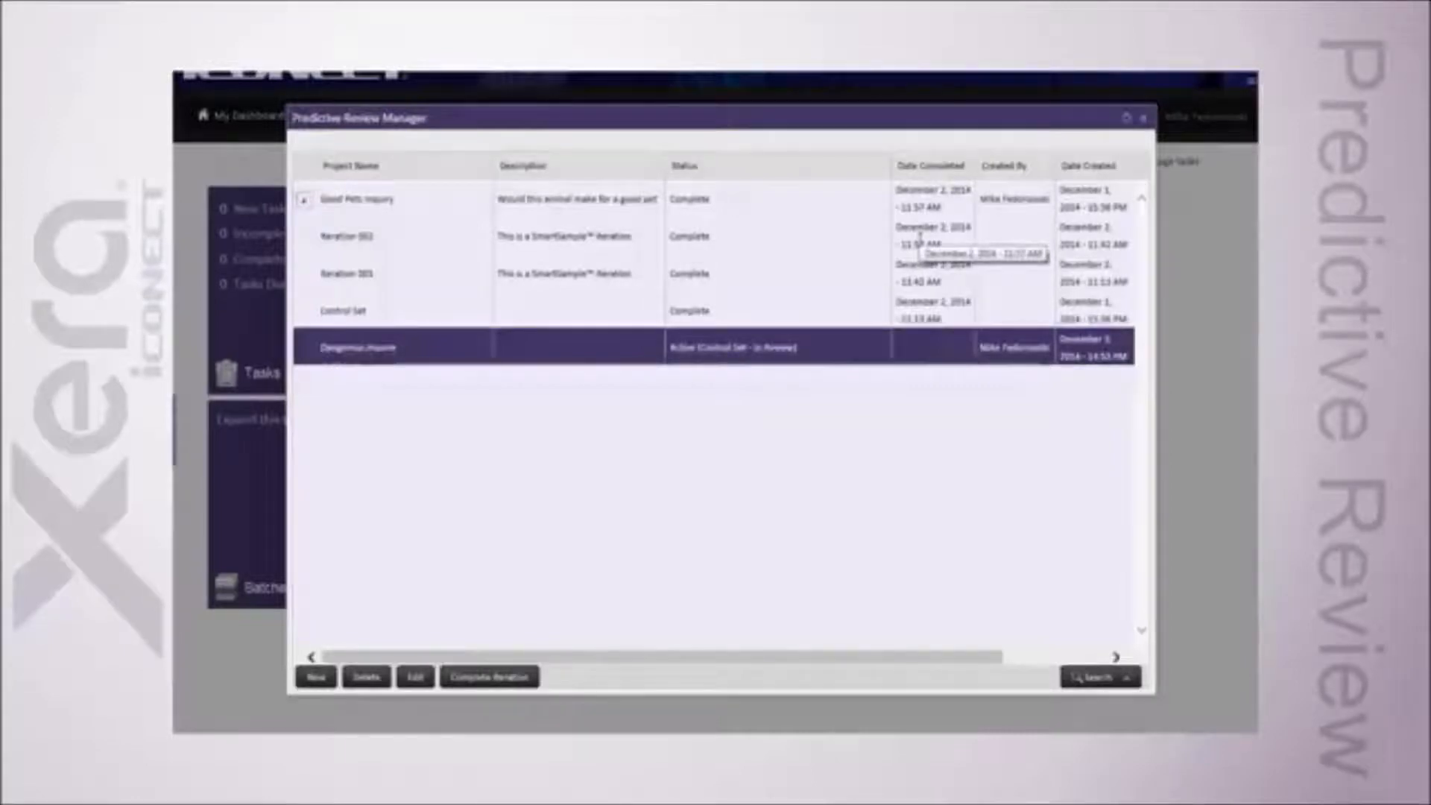
click(1144, 119)
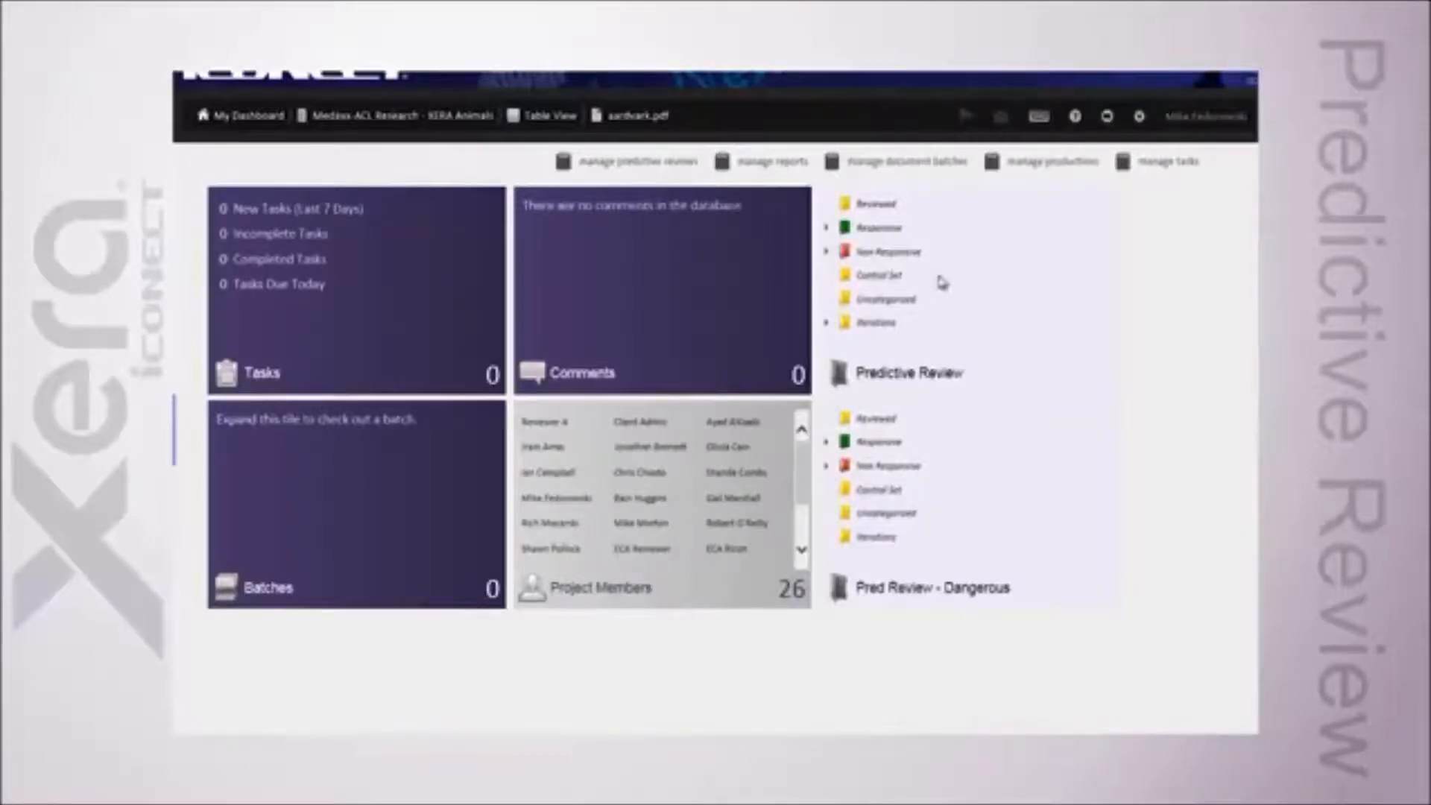
Step: Acquire the Dangerous Inquire Control Set-QT-00008 batch from the unassigned batches list
click(256, 593)
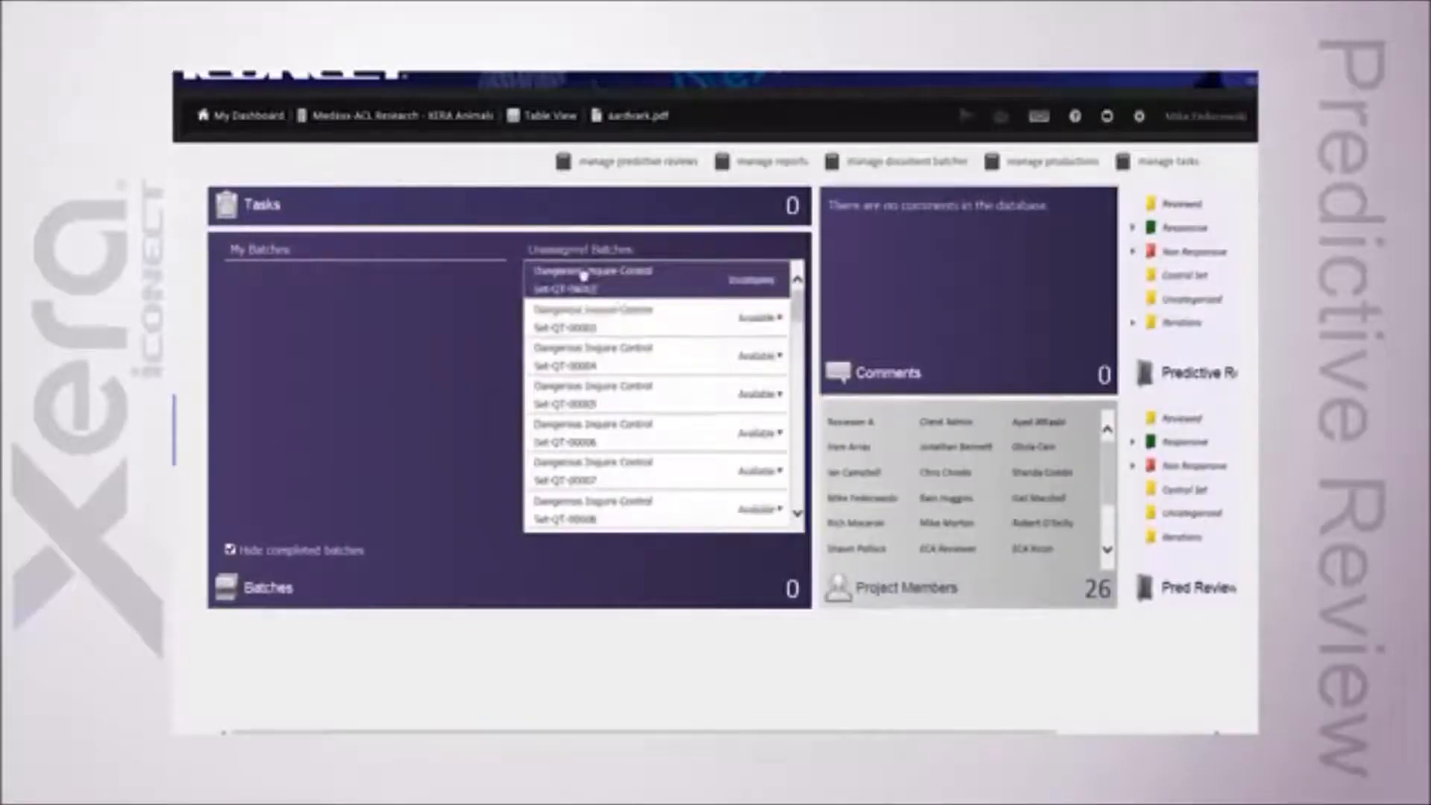
scroll(601, 494, down, 1)
click(602, 477)
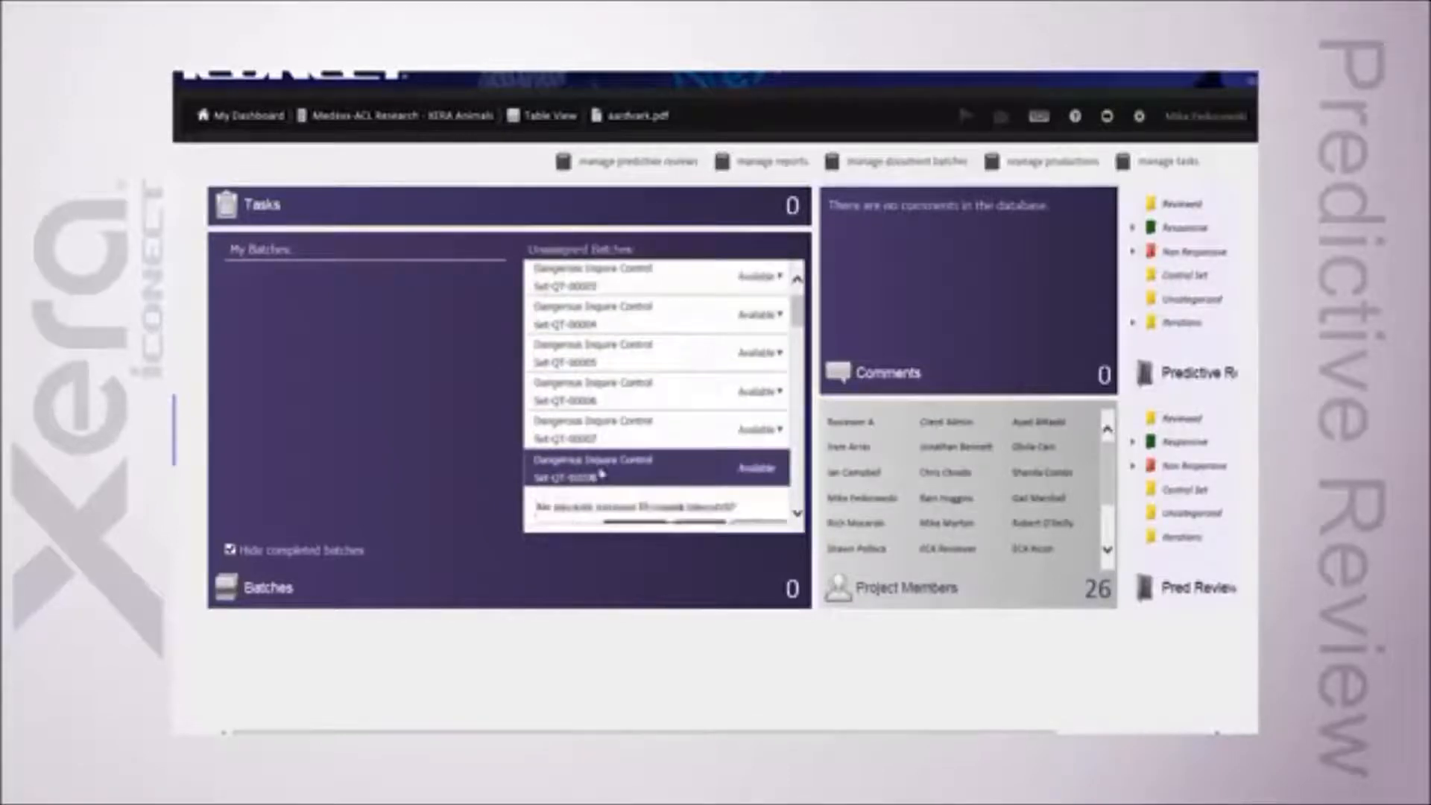
scroll(603, 477, down, 1)
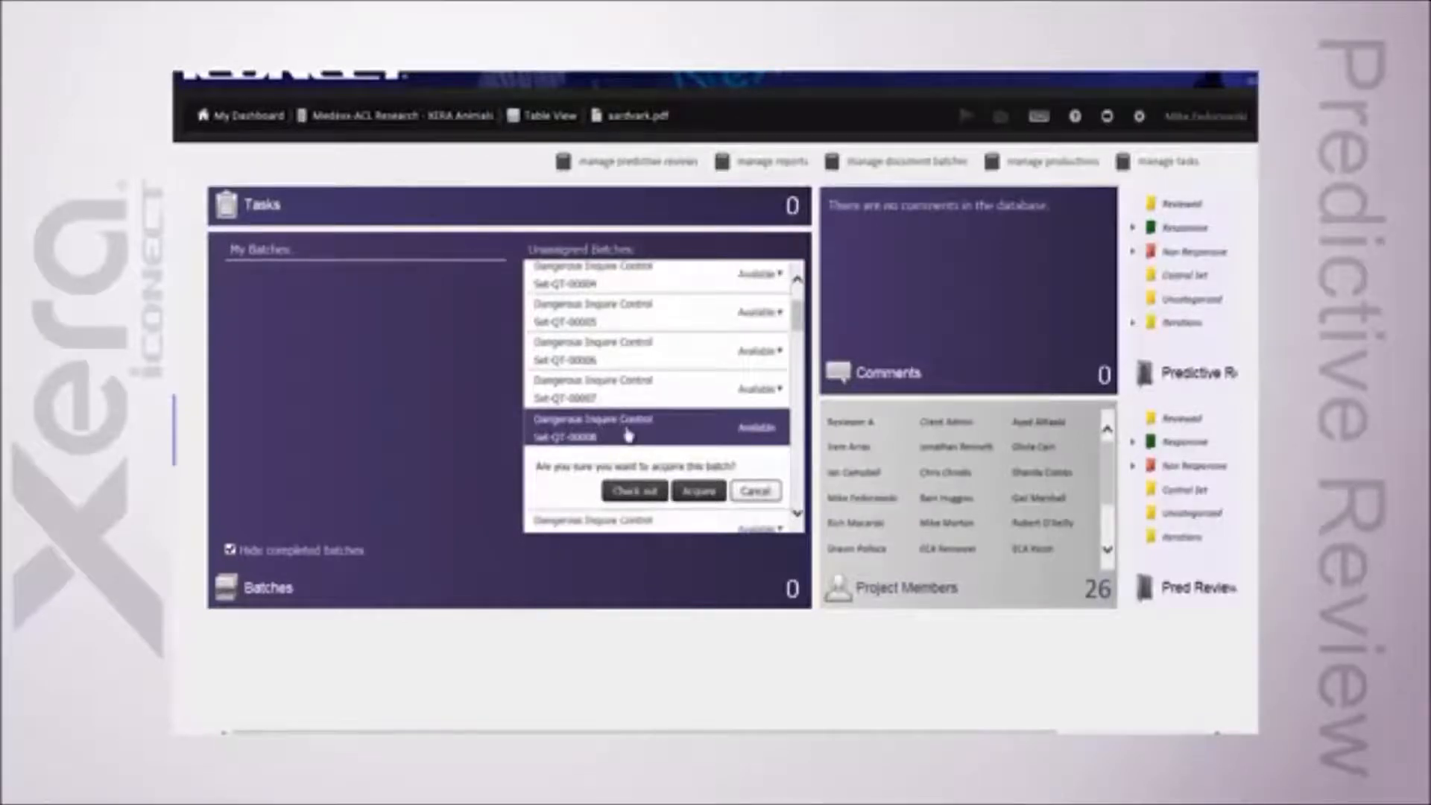
click(635, 492)
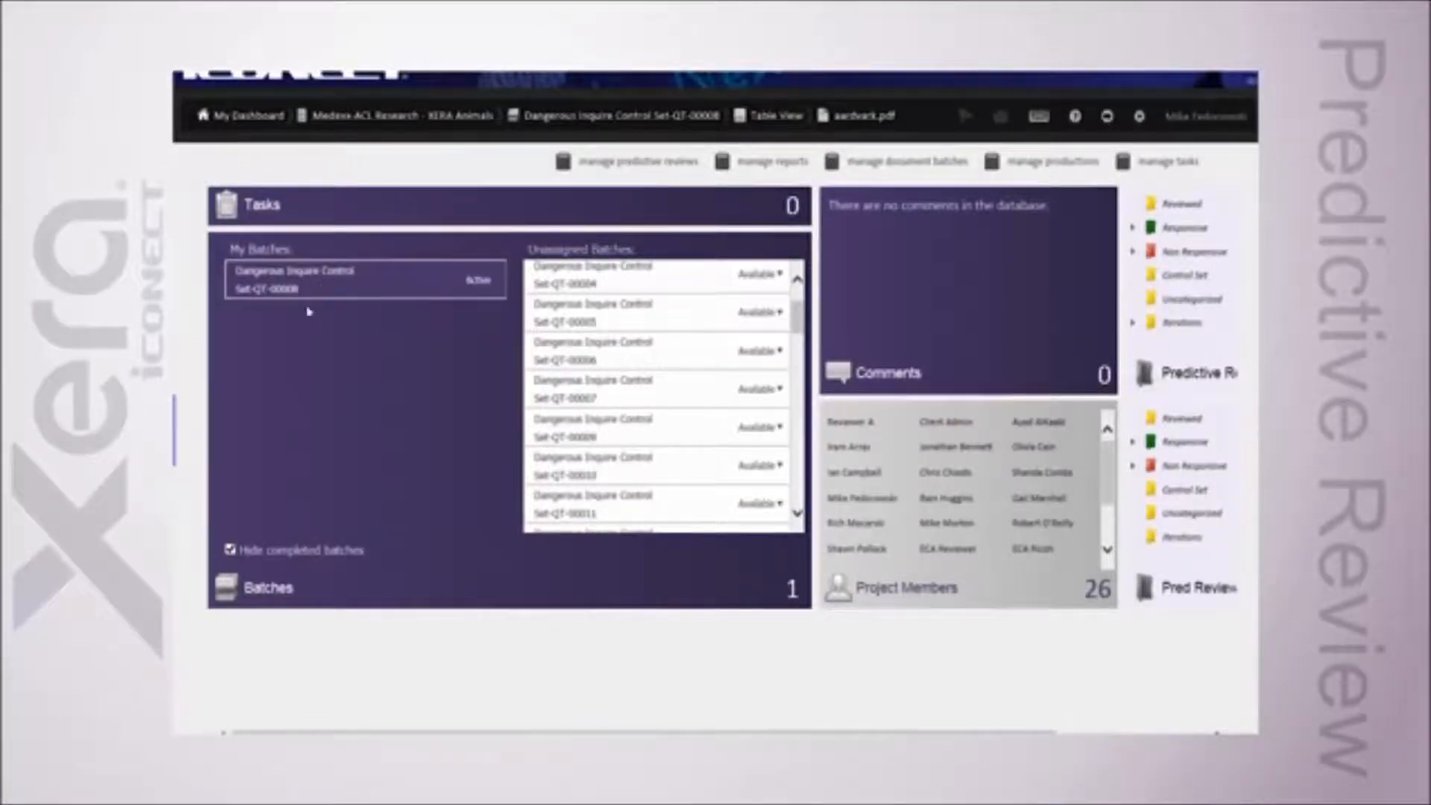
Step: Open the acquired batch for review and code the Boykin Spaniel document as Non Responsive under Pred Review - Dangerous
click(293, 590)
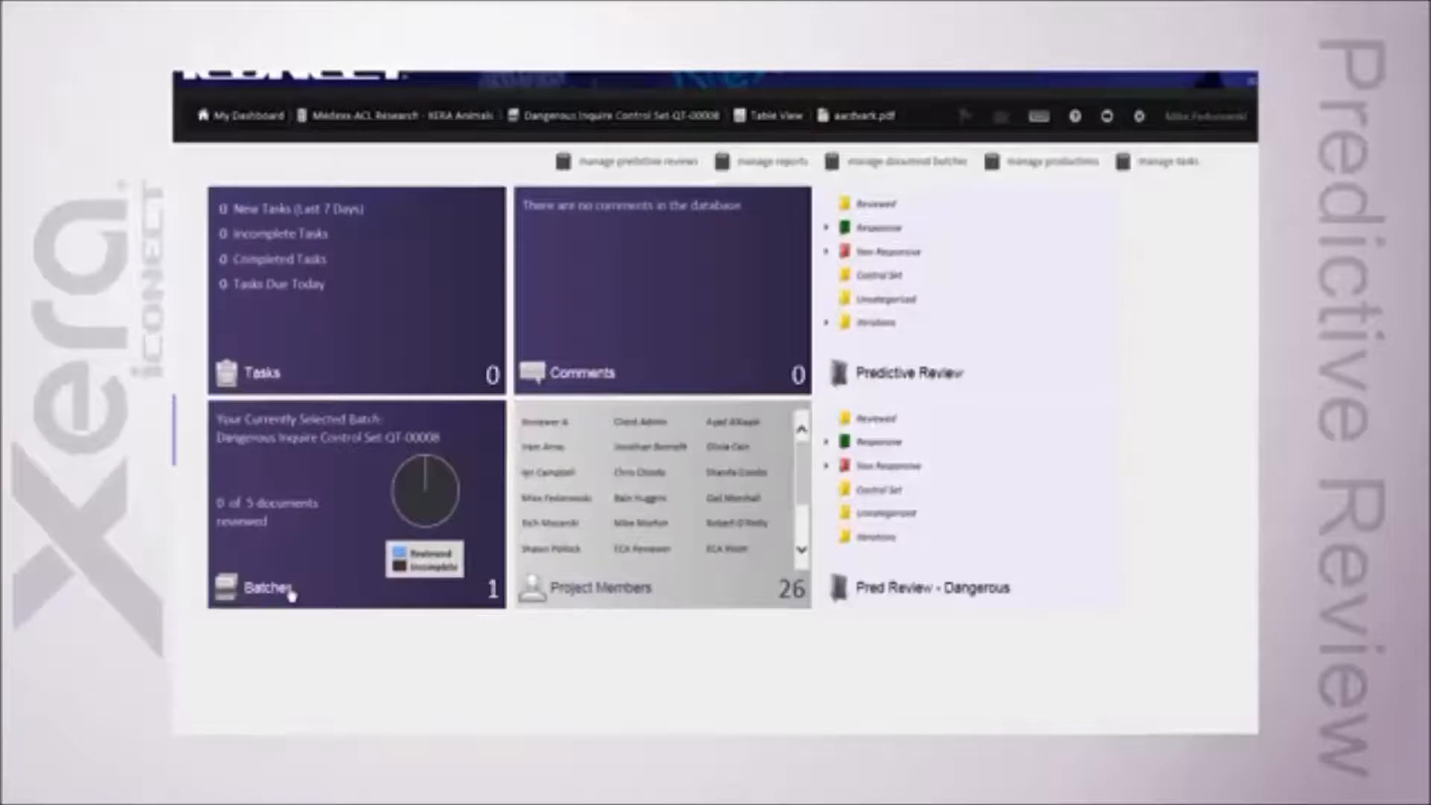
click(292, 594)
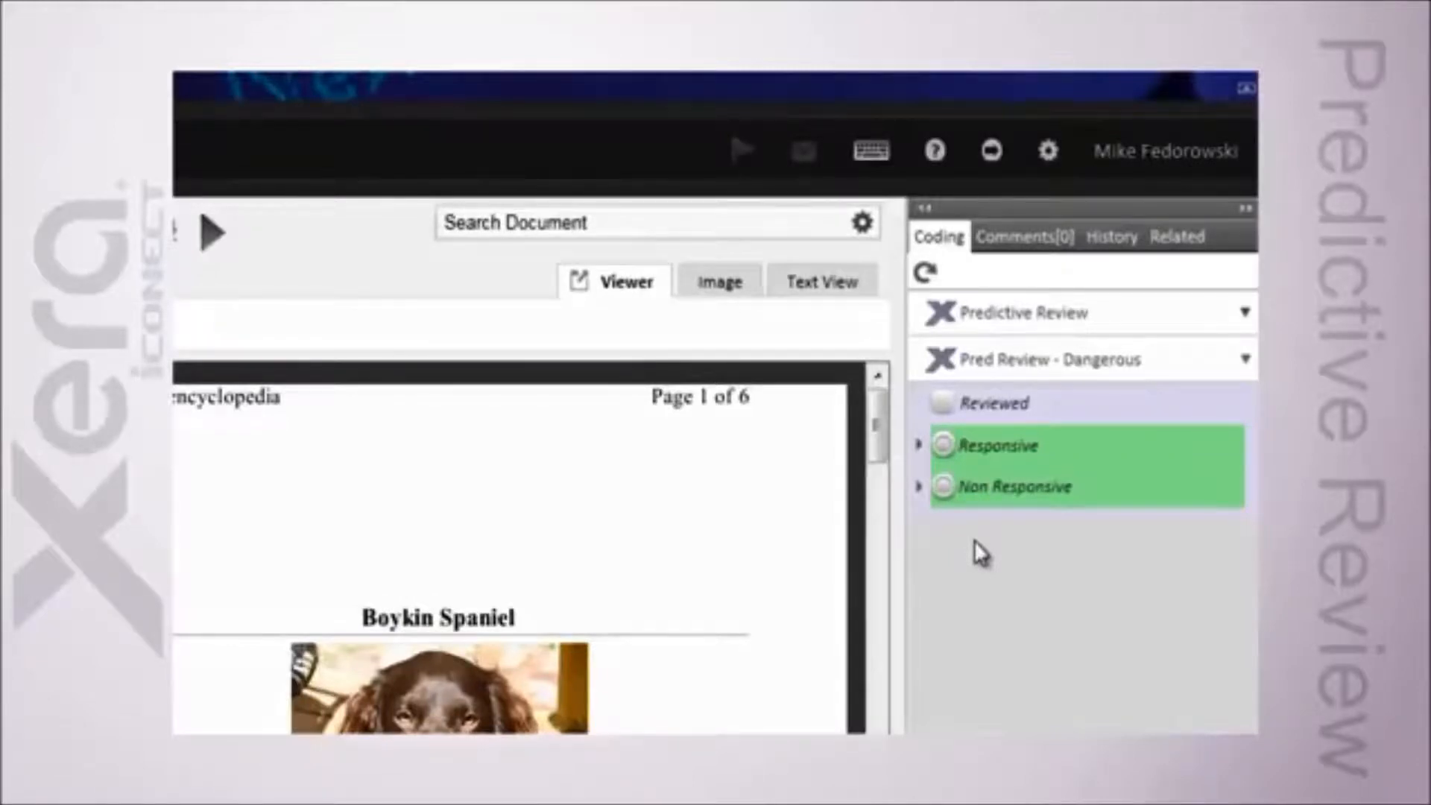
click(944, 486)
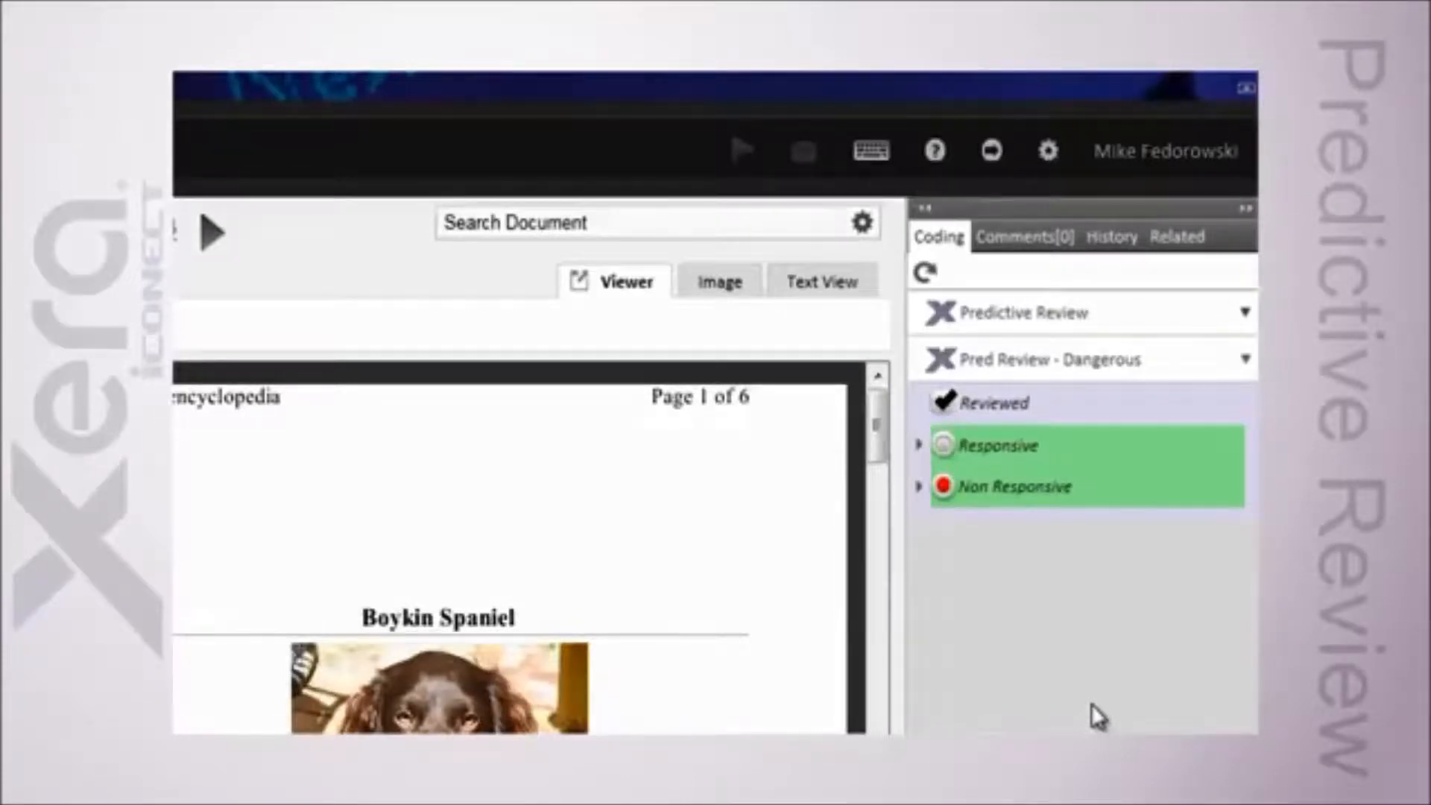
Step: Go back to the Box_jellyfish.pdf document and view its Predictive Review coding group
click(1013, 319)
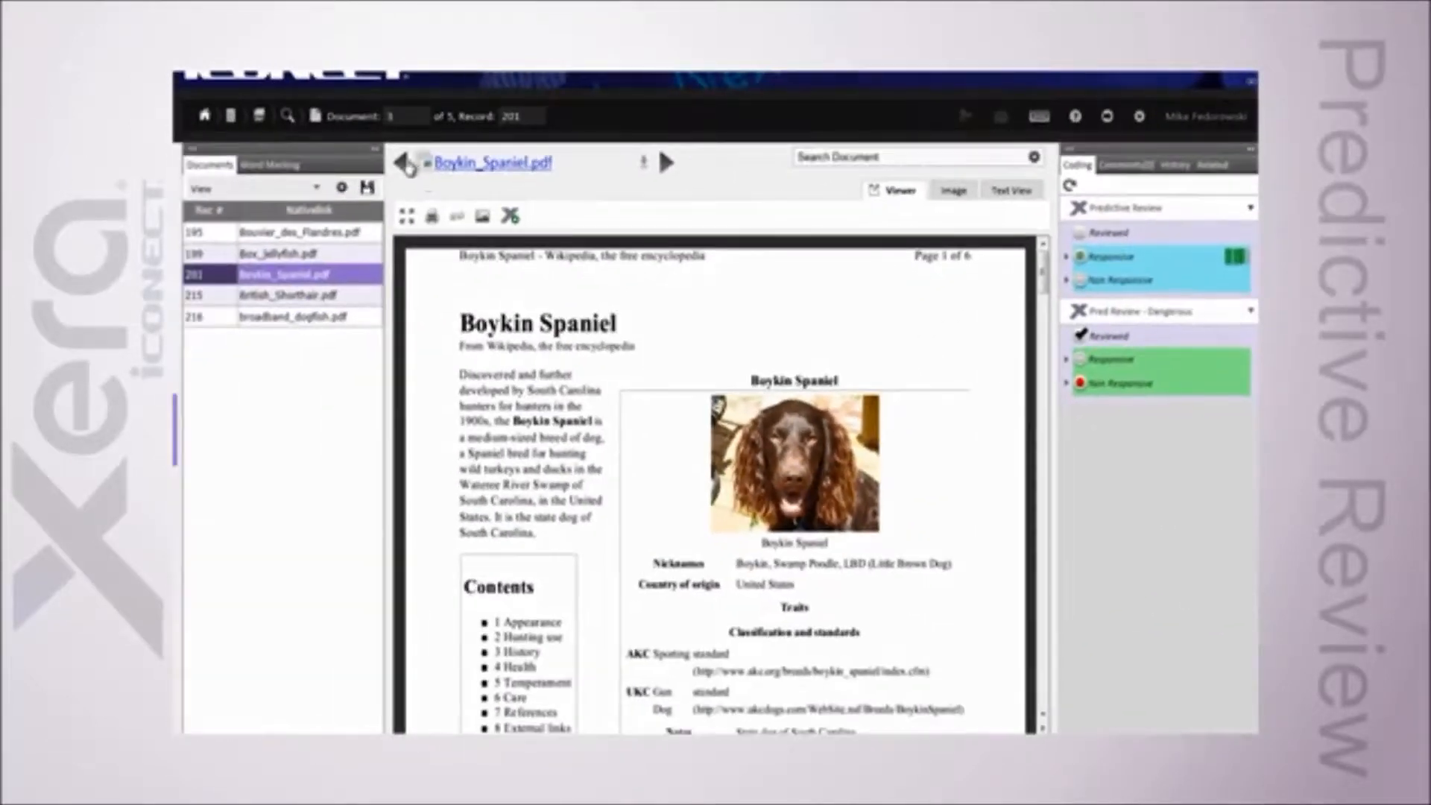
click(403, 163)
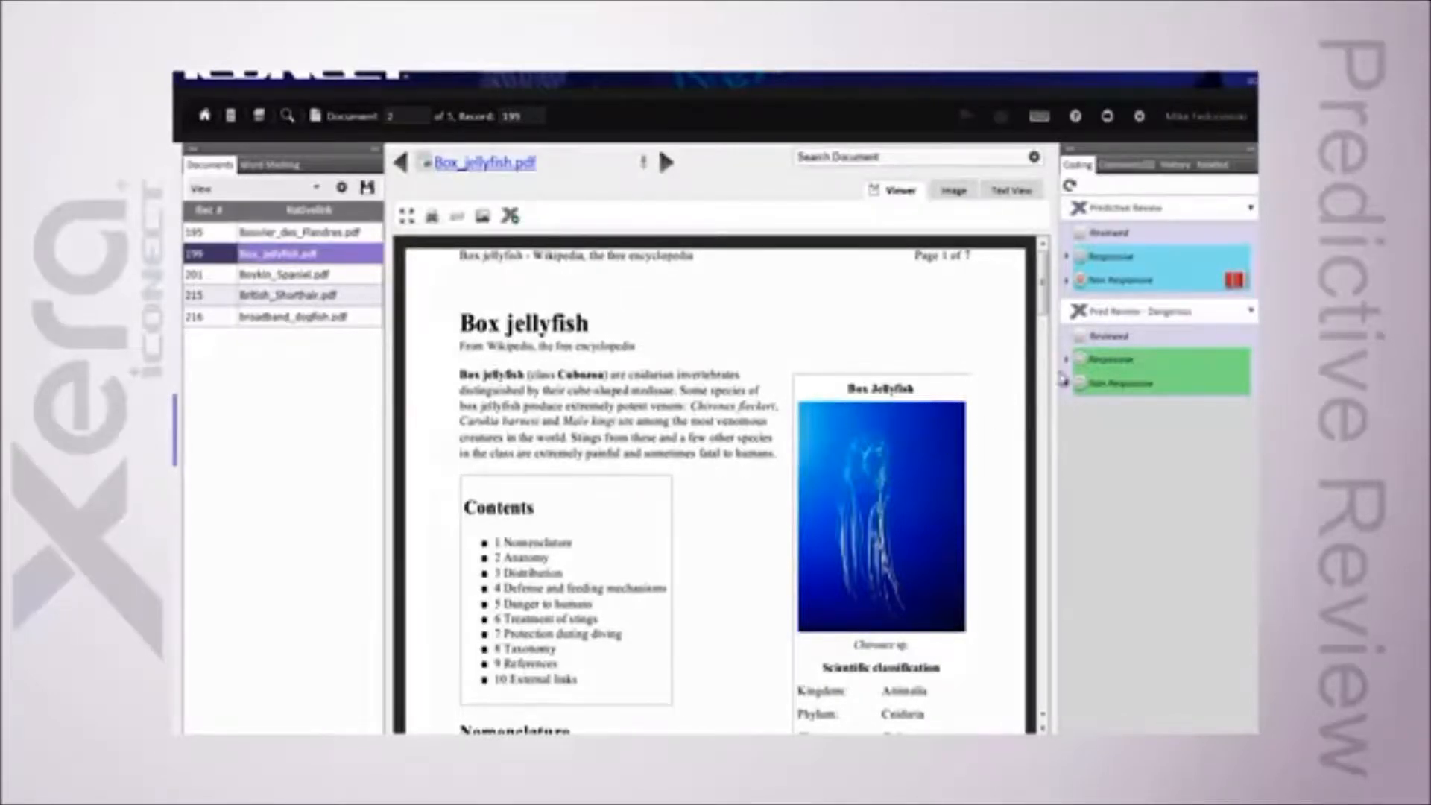
click(1103, 314)
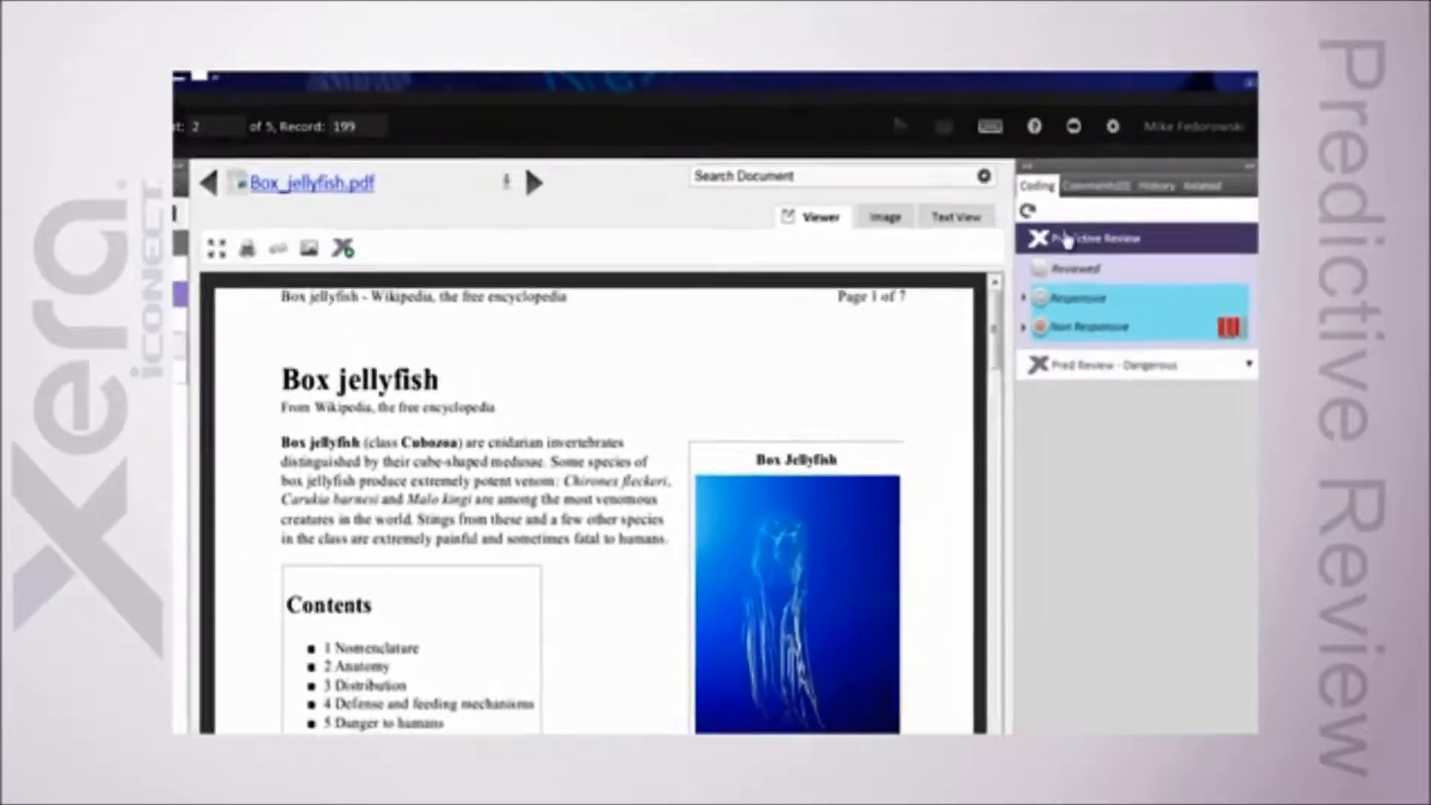
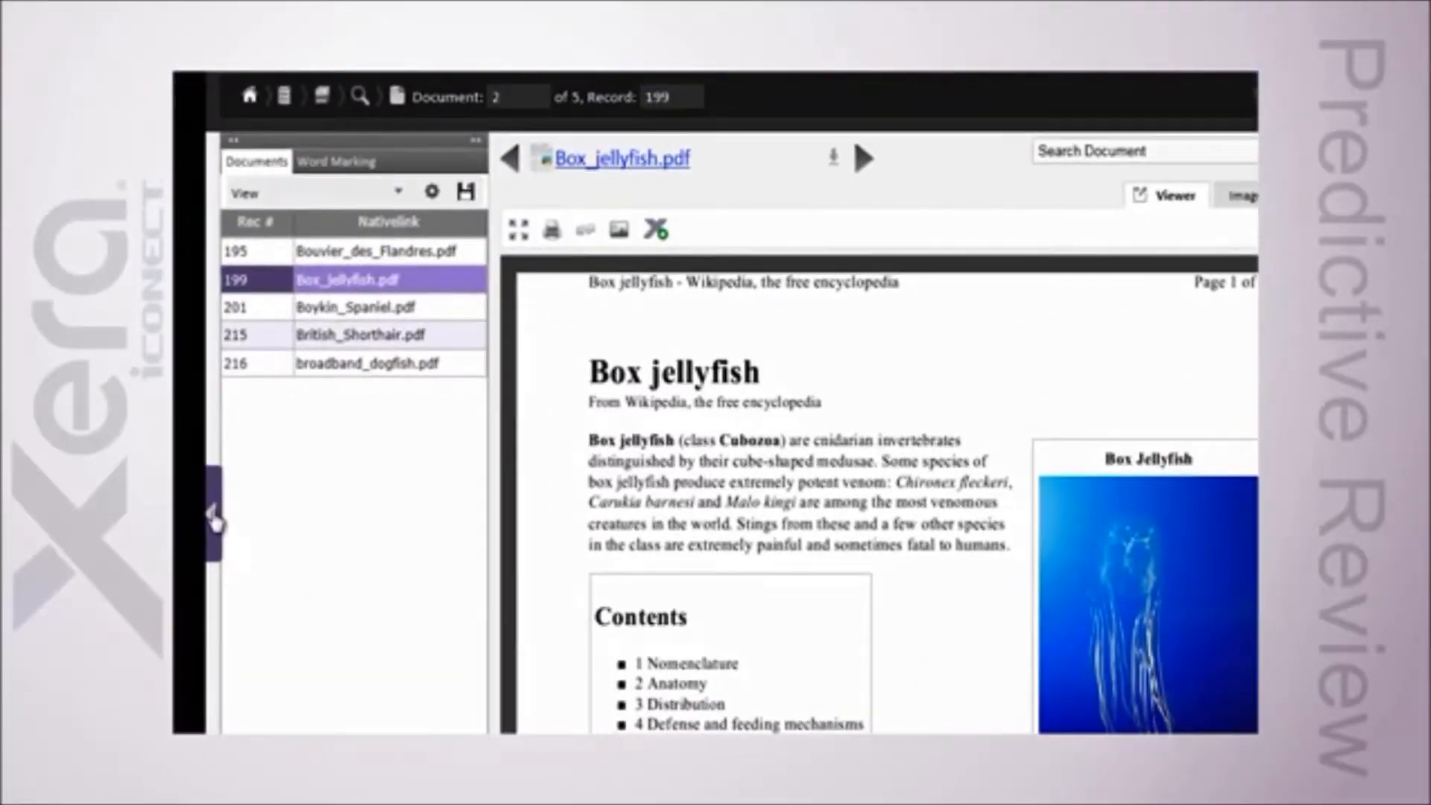
Step: Return to the batch's document table and open the Xmplar Custom Find Similar list, picking the Good Pet exemplar
click(215, 522)
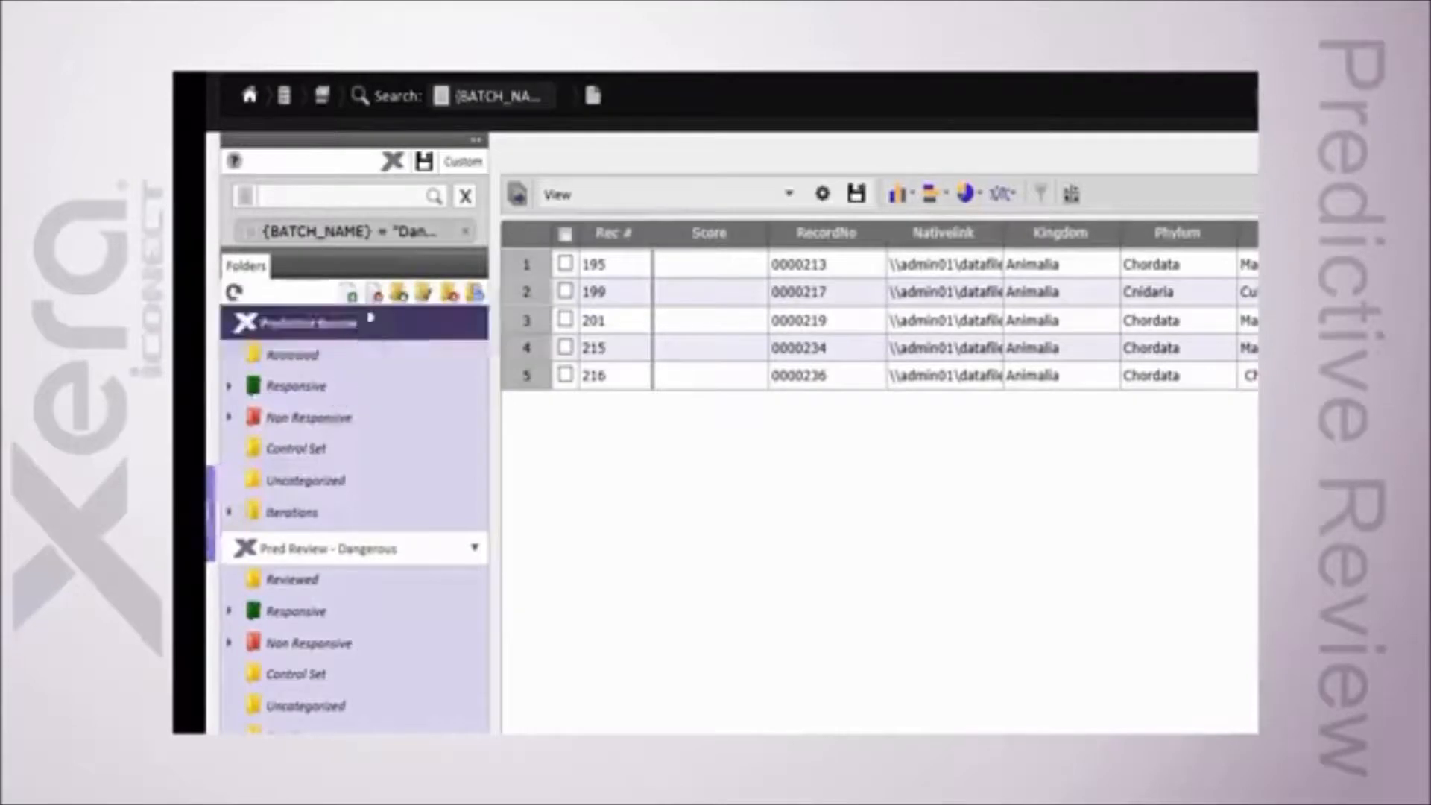
click(395, 171)
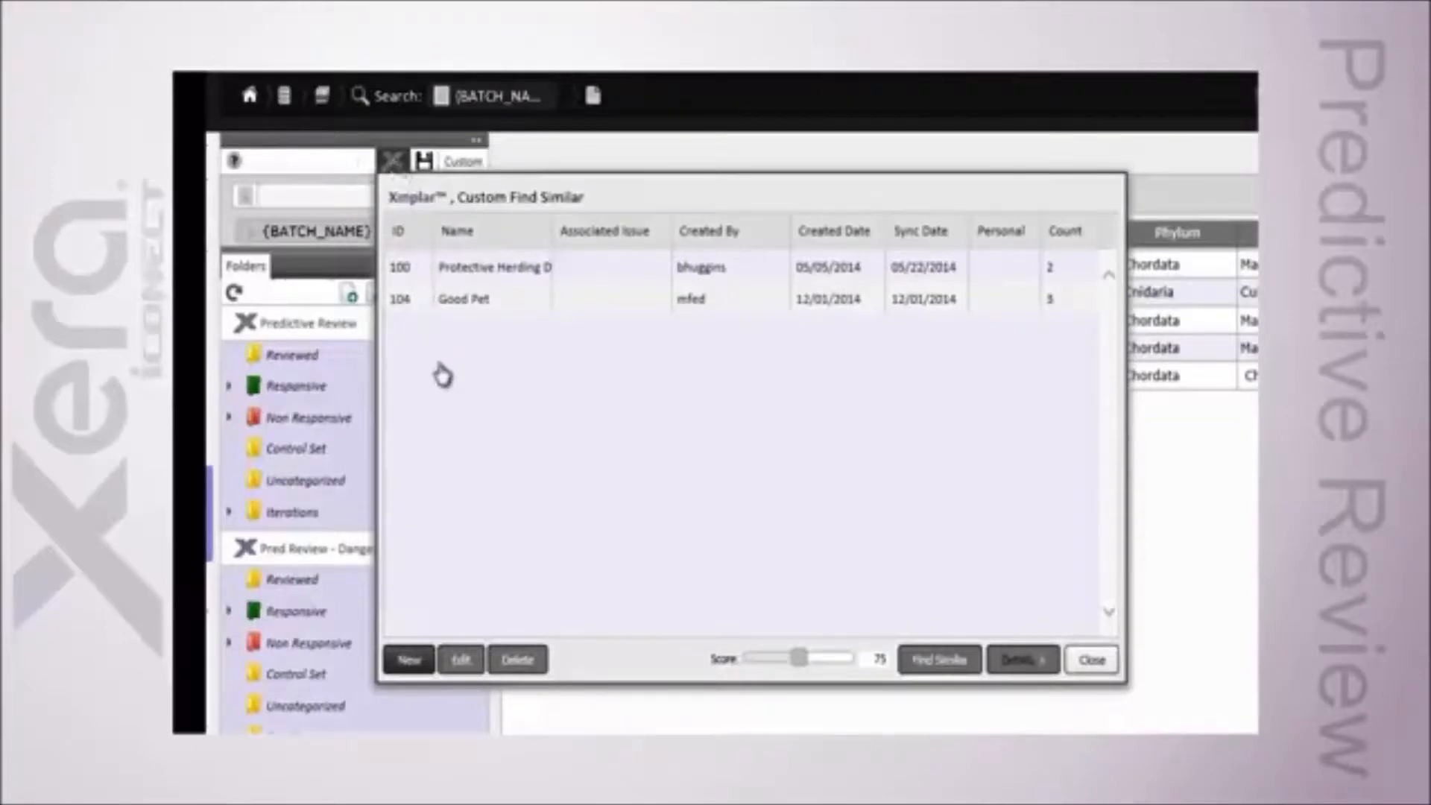
click(472, 302)
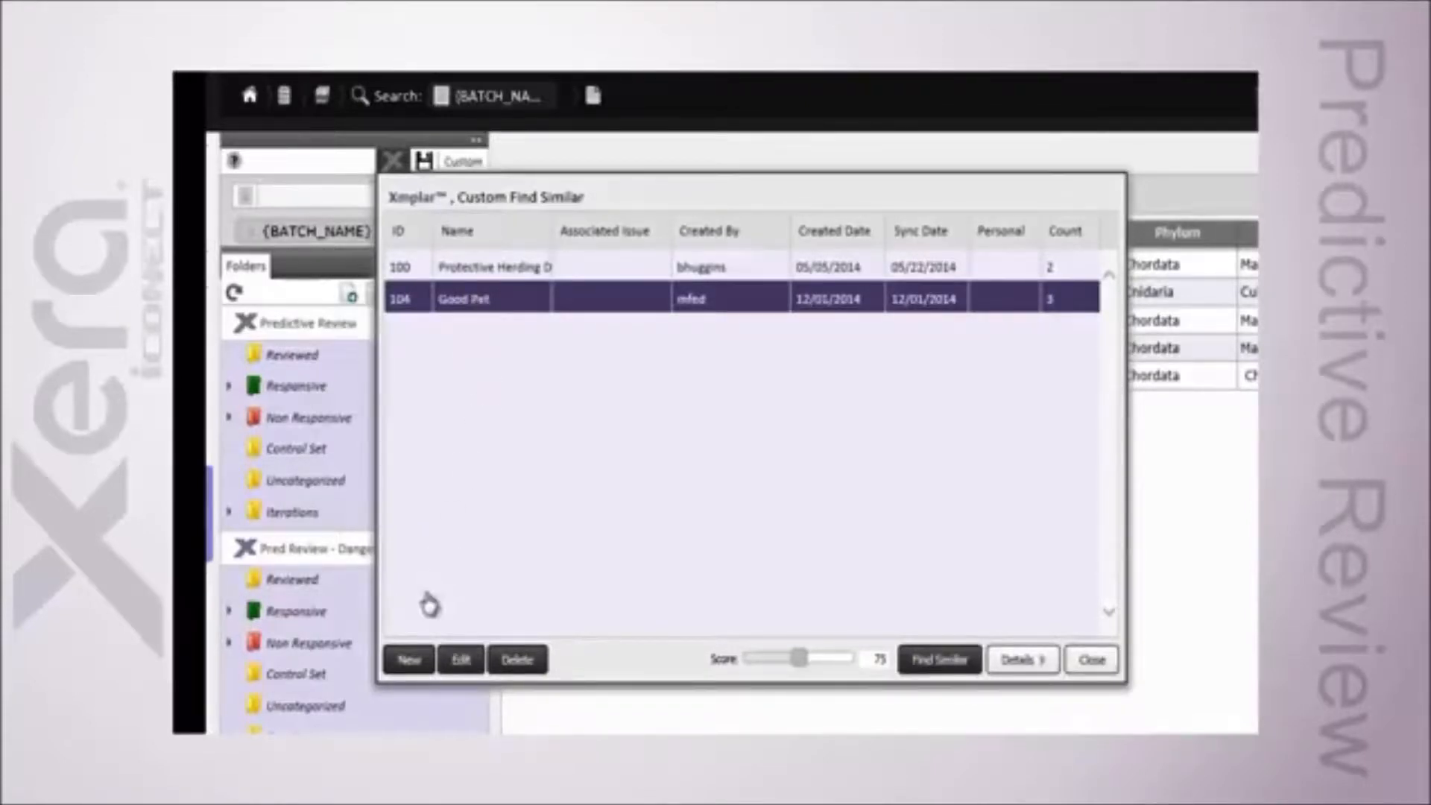
click(411, 667)
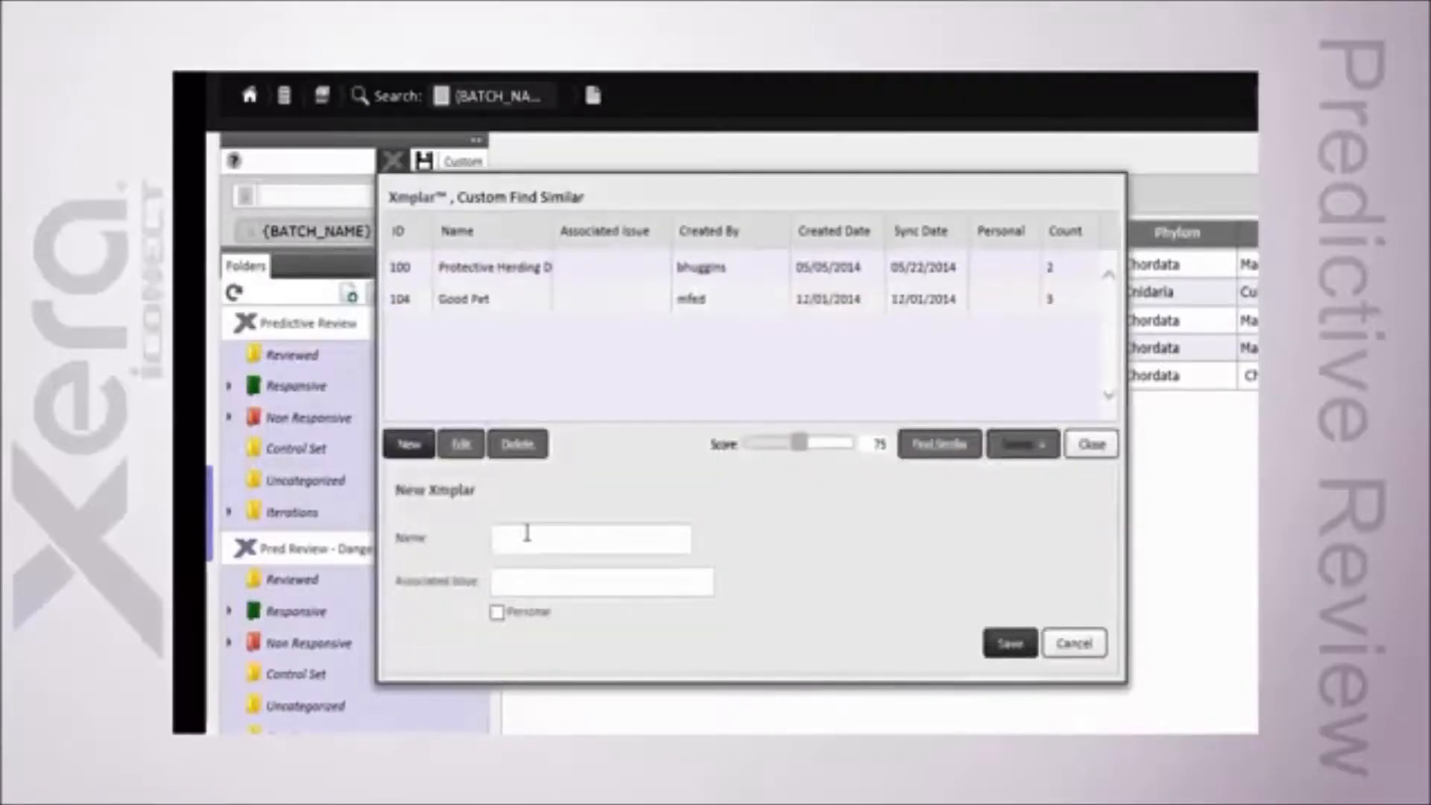
click(504, 537)
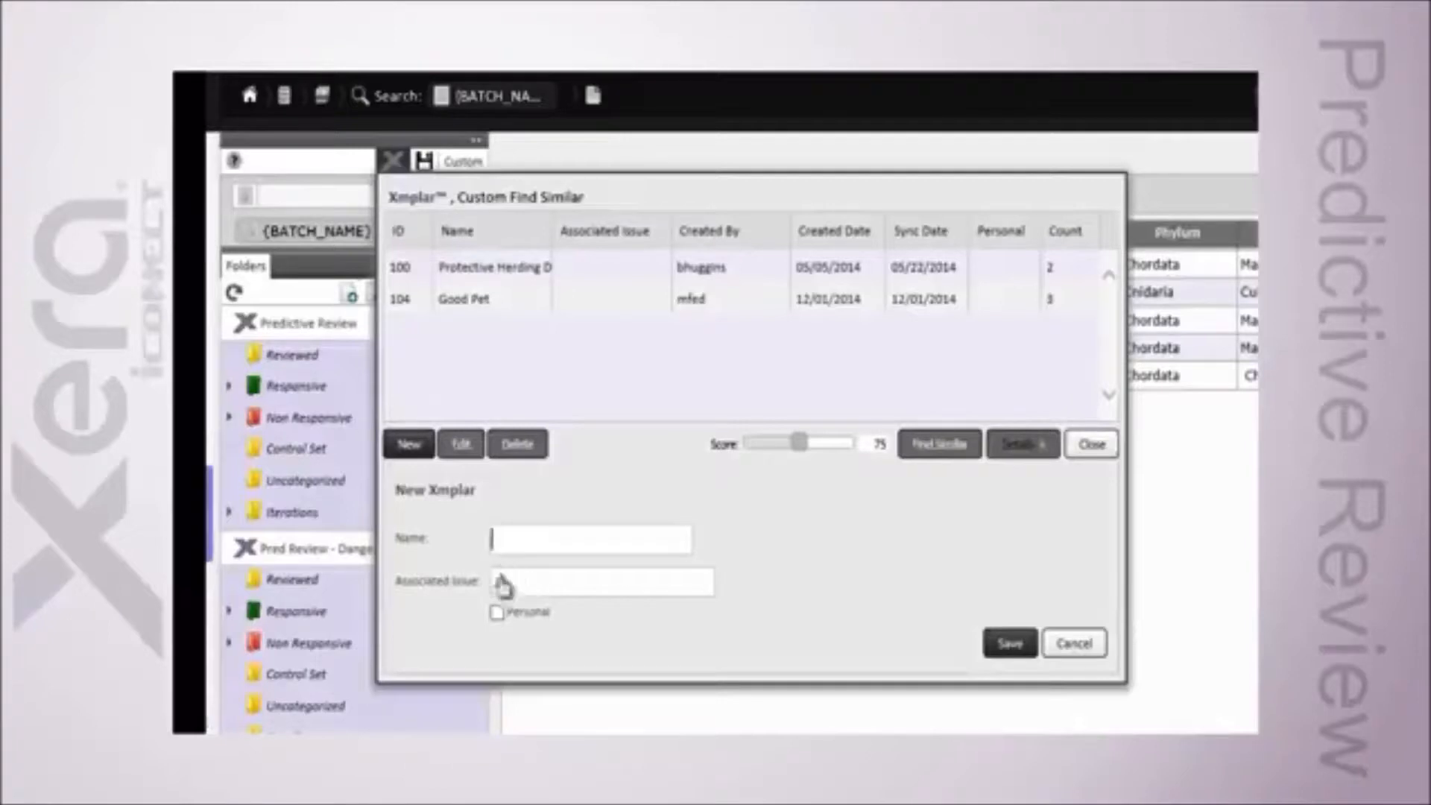
click(530, 593)
click(566, 632)
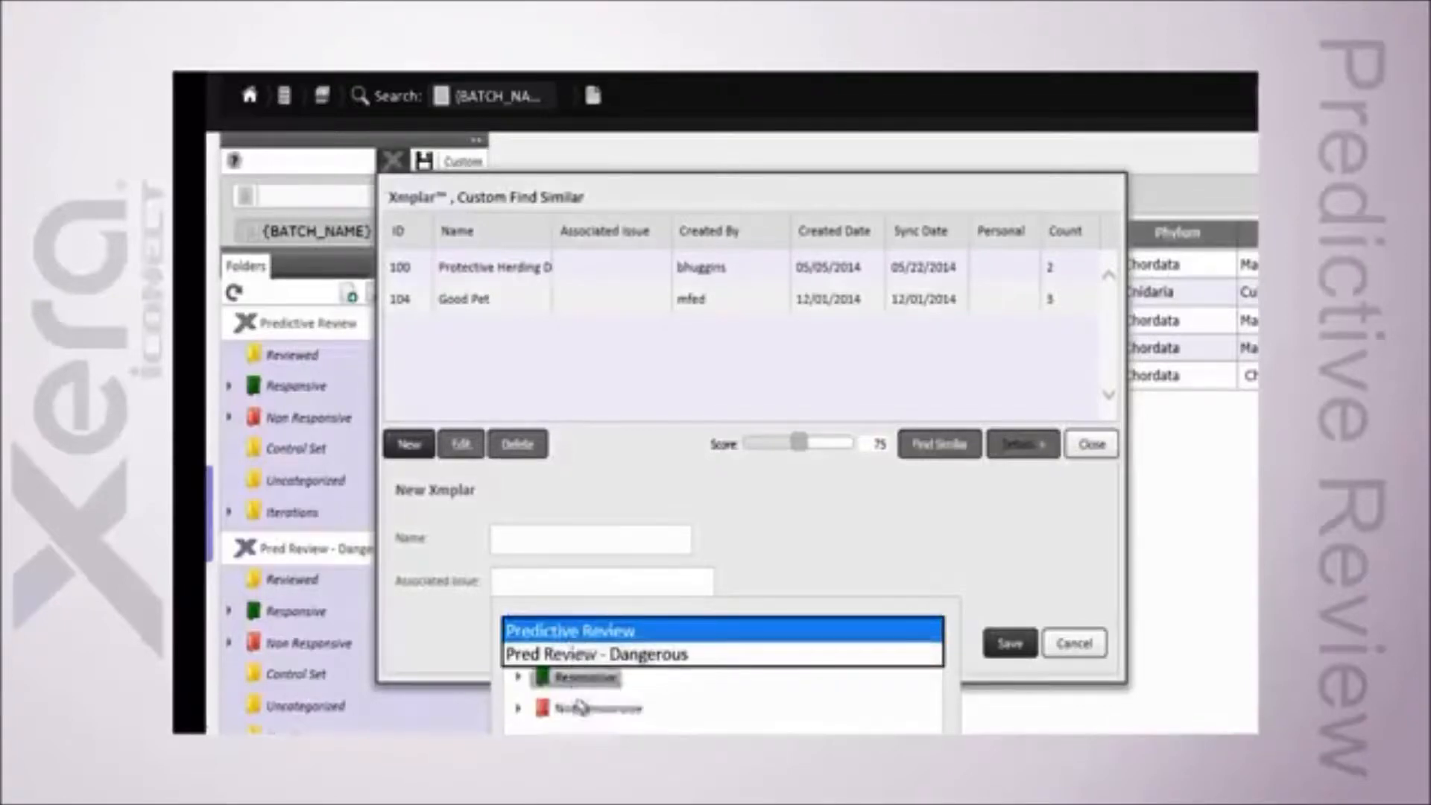
click(754, 554)
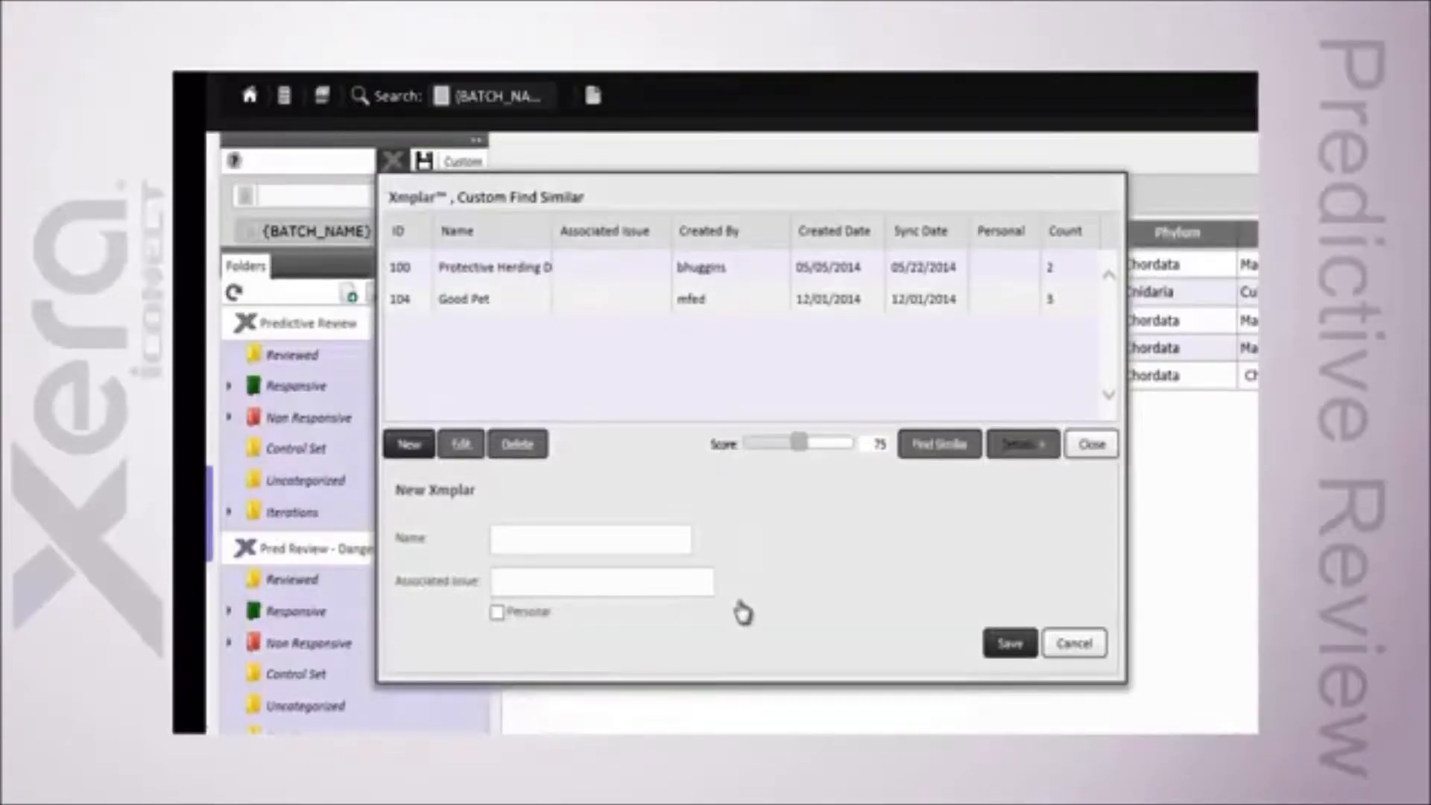
click(1071, 646)
Step: Open the Good Pet exemplar's details, highlight passages of its example text, and close the dialog
click(478, 312)
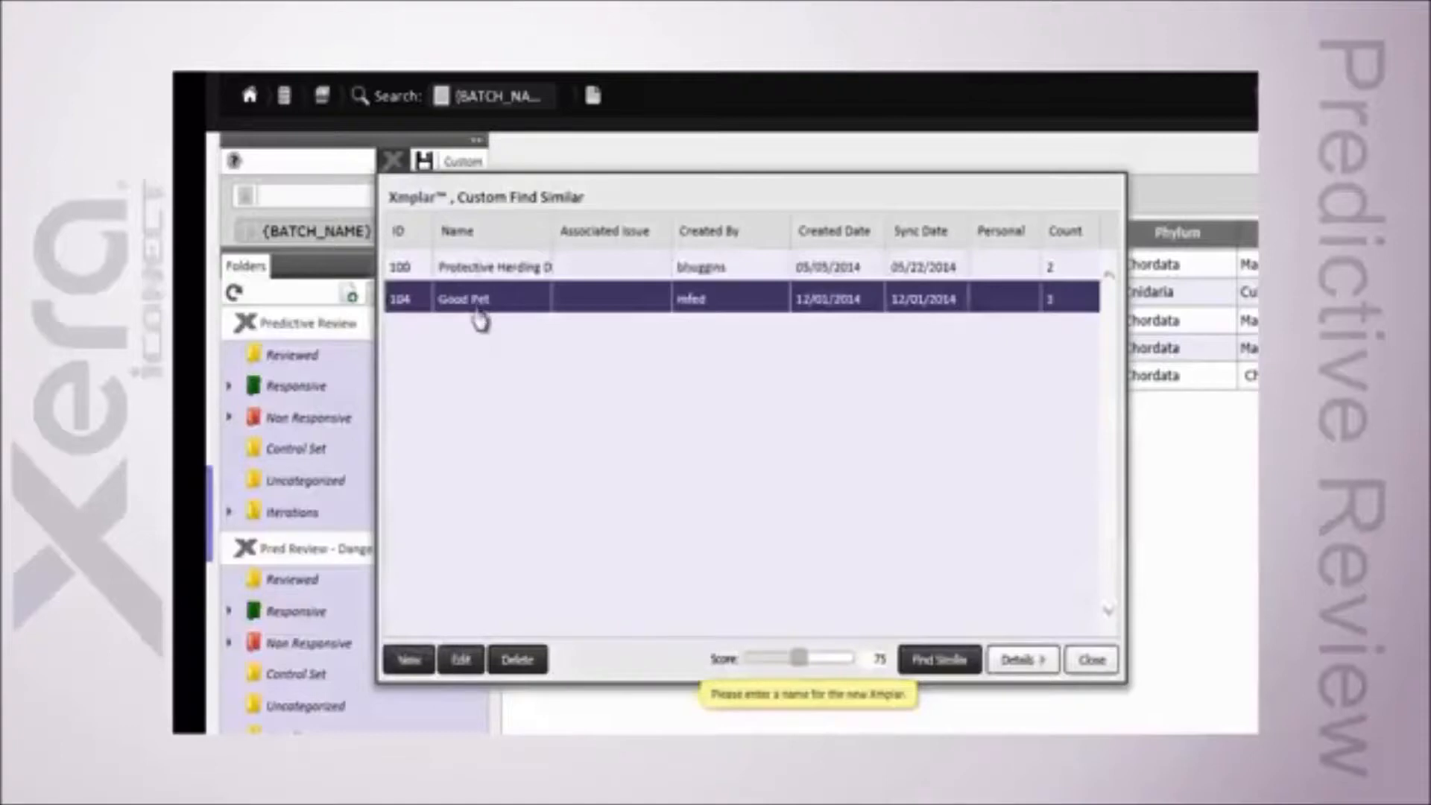
click(1021, 661)
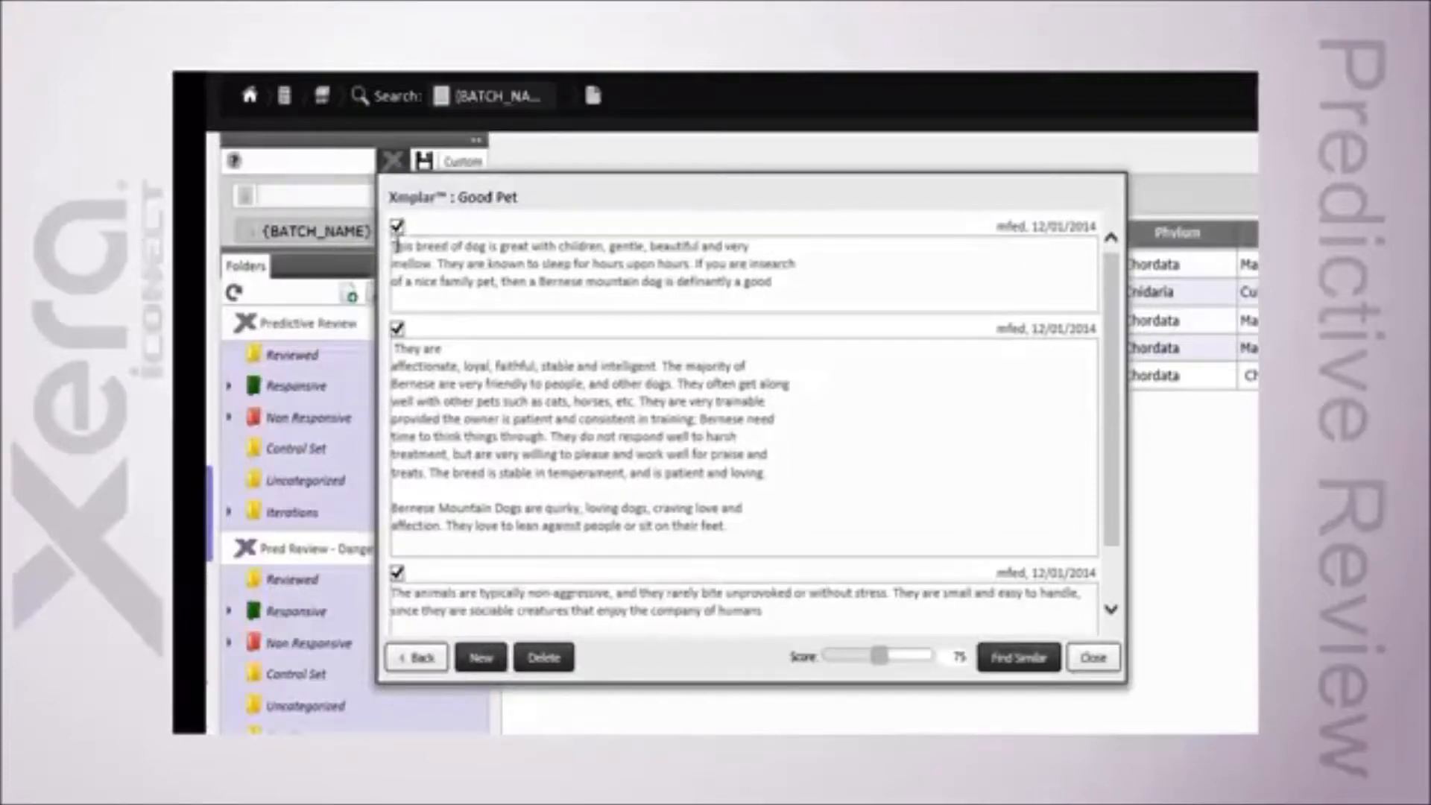
drag(394, 247, 688, 282)
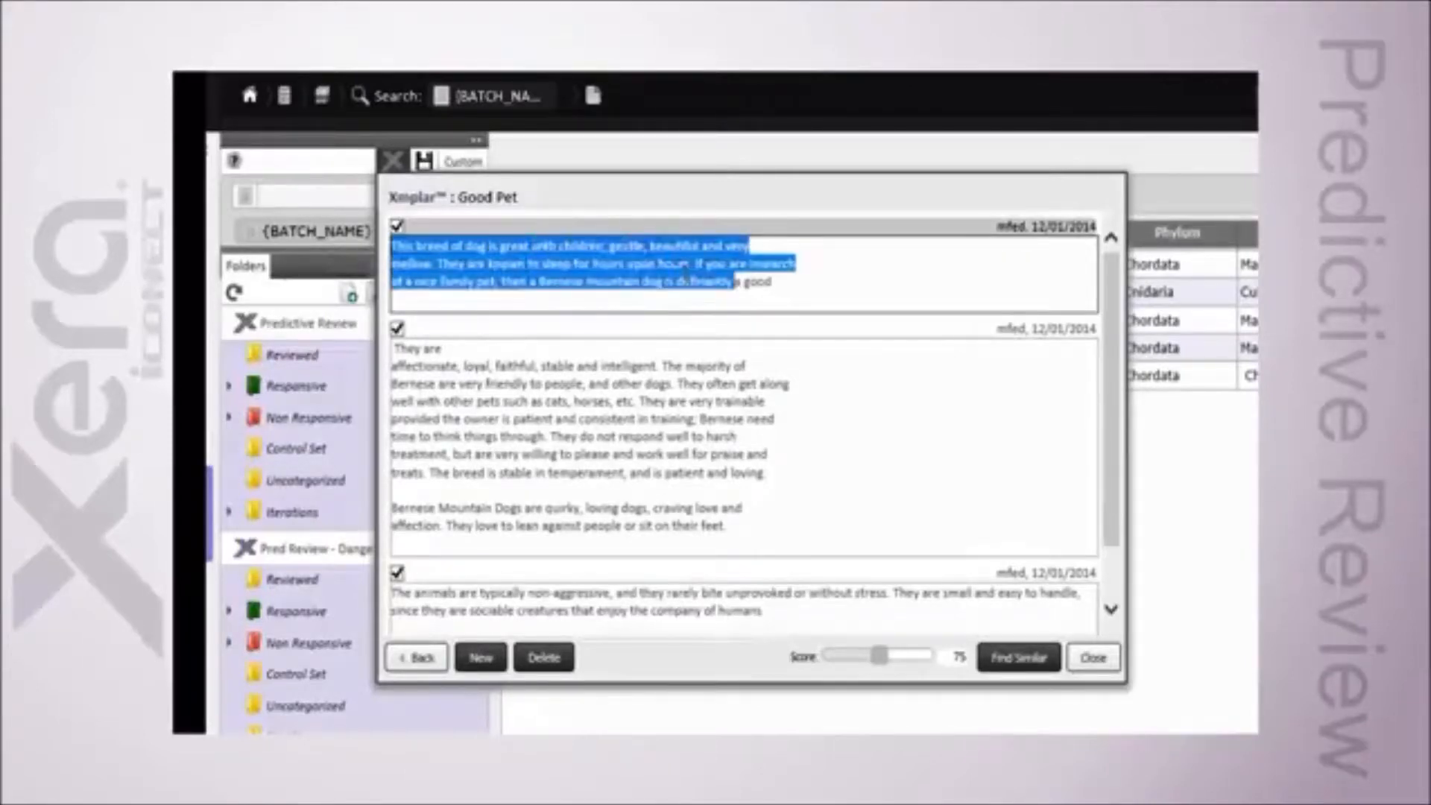
drag(734, 281, 774, 282)
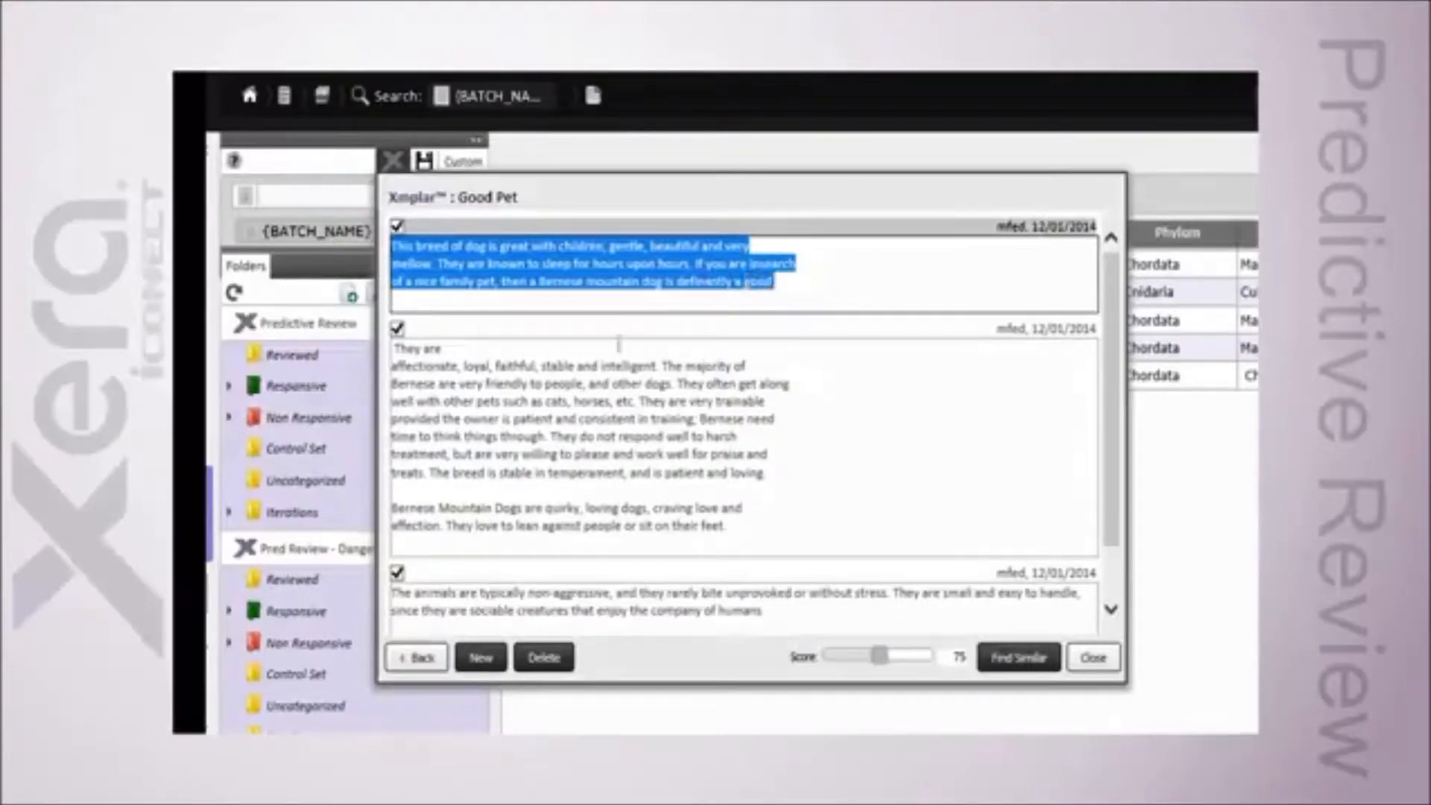
click(551, 498)
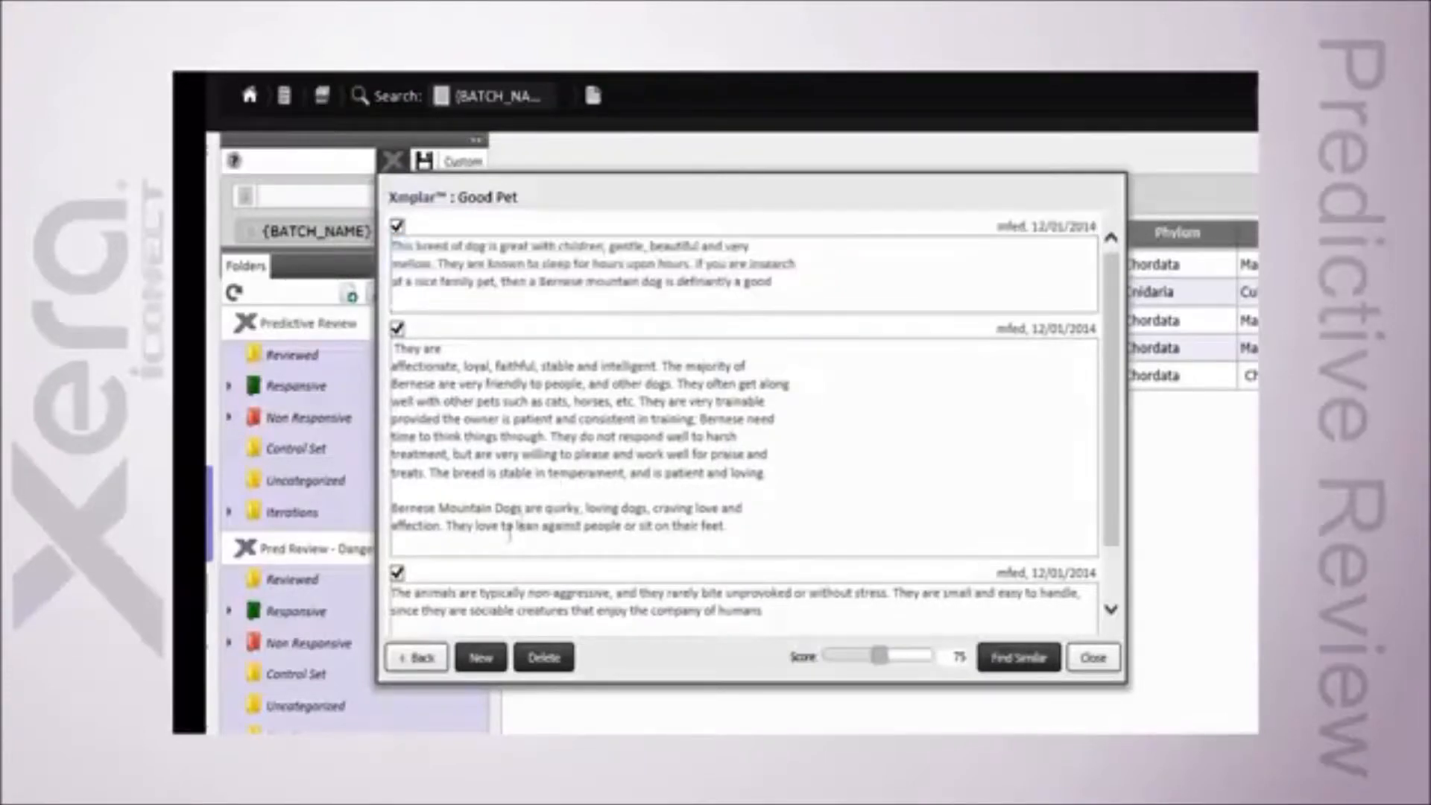
drag(540, 508, 734, 528)
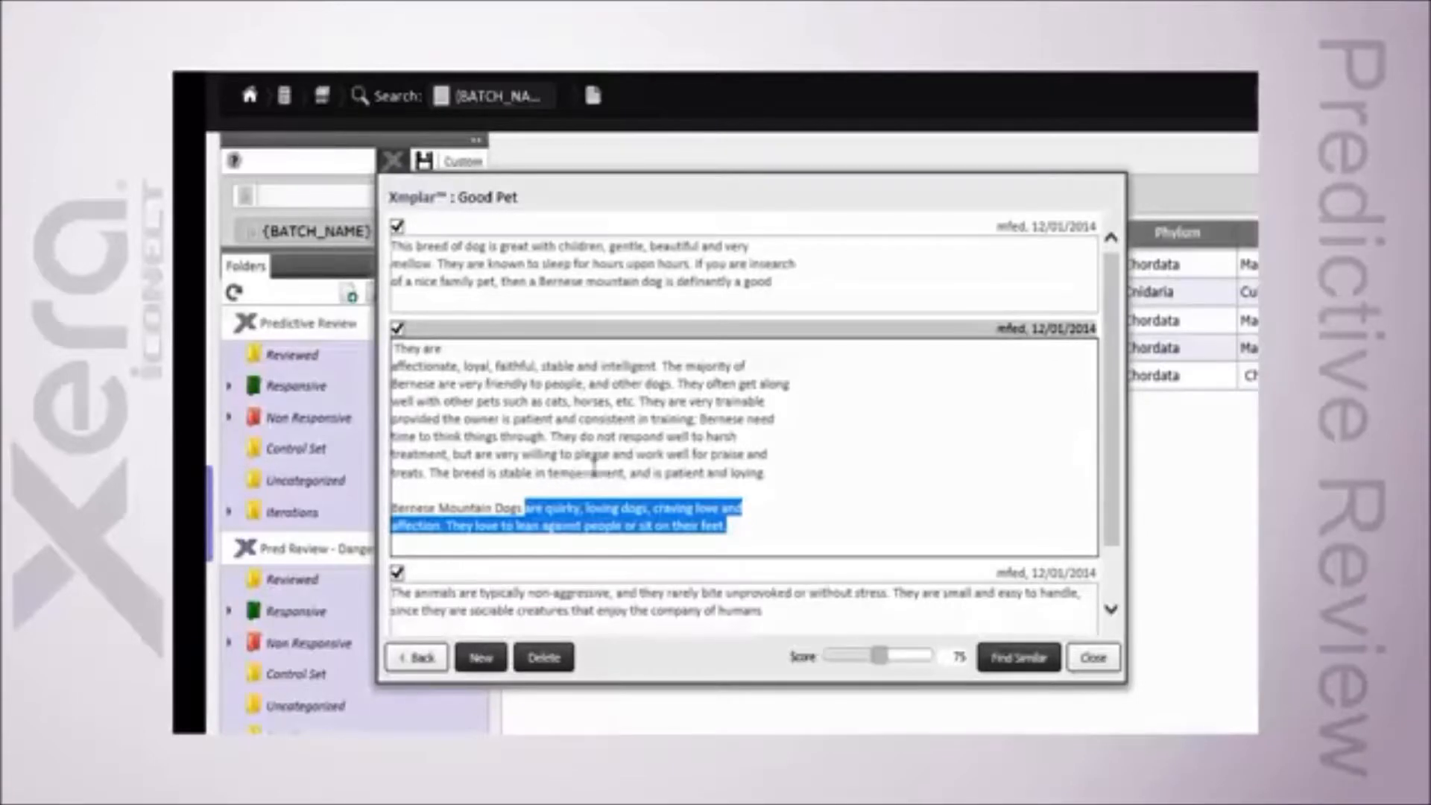
click(853, 428)
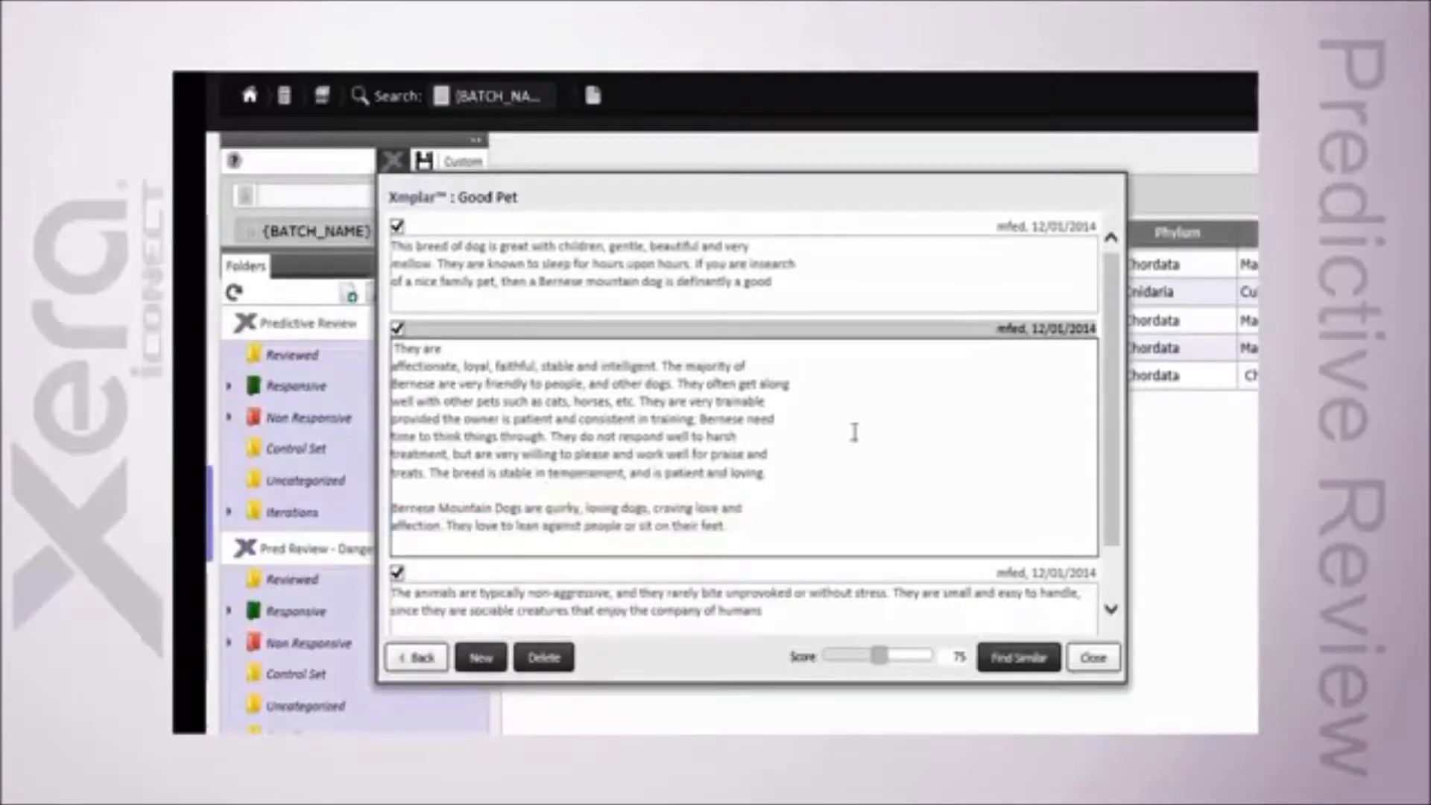
click(1094, 657)
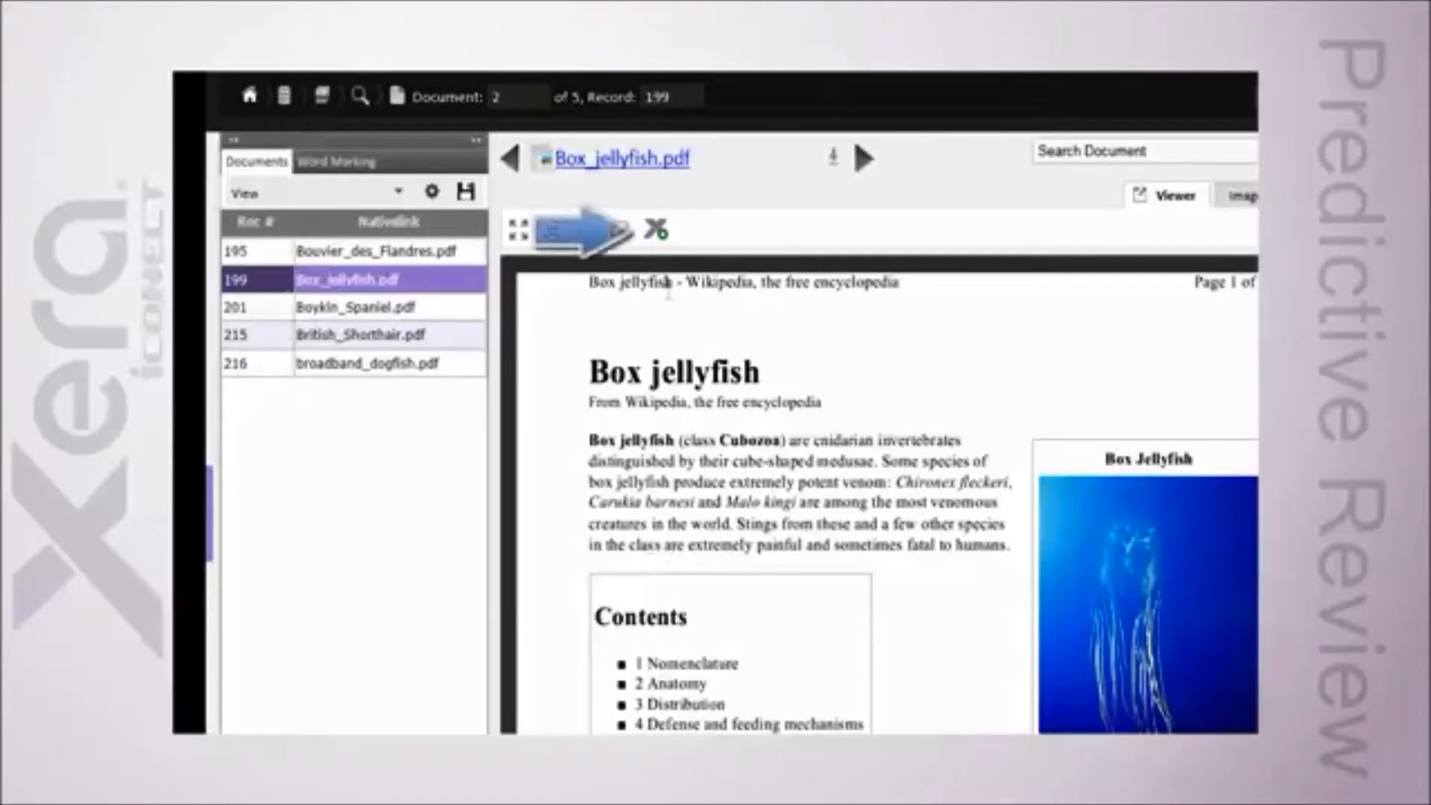
Step: Show the Xmplar options for the Box_jellyfish.pdf document in the viewer and return to the document table
click(659, 234)
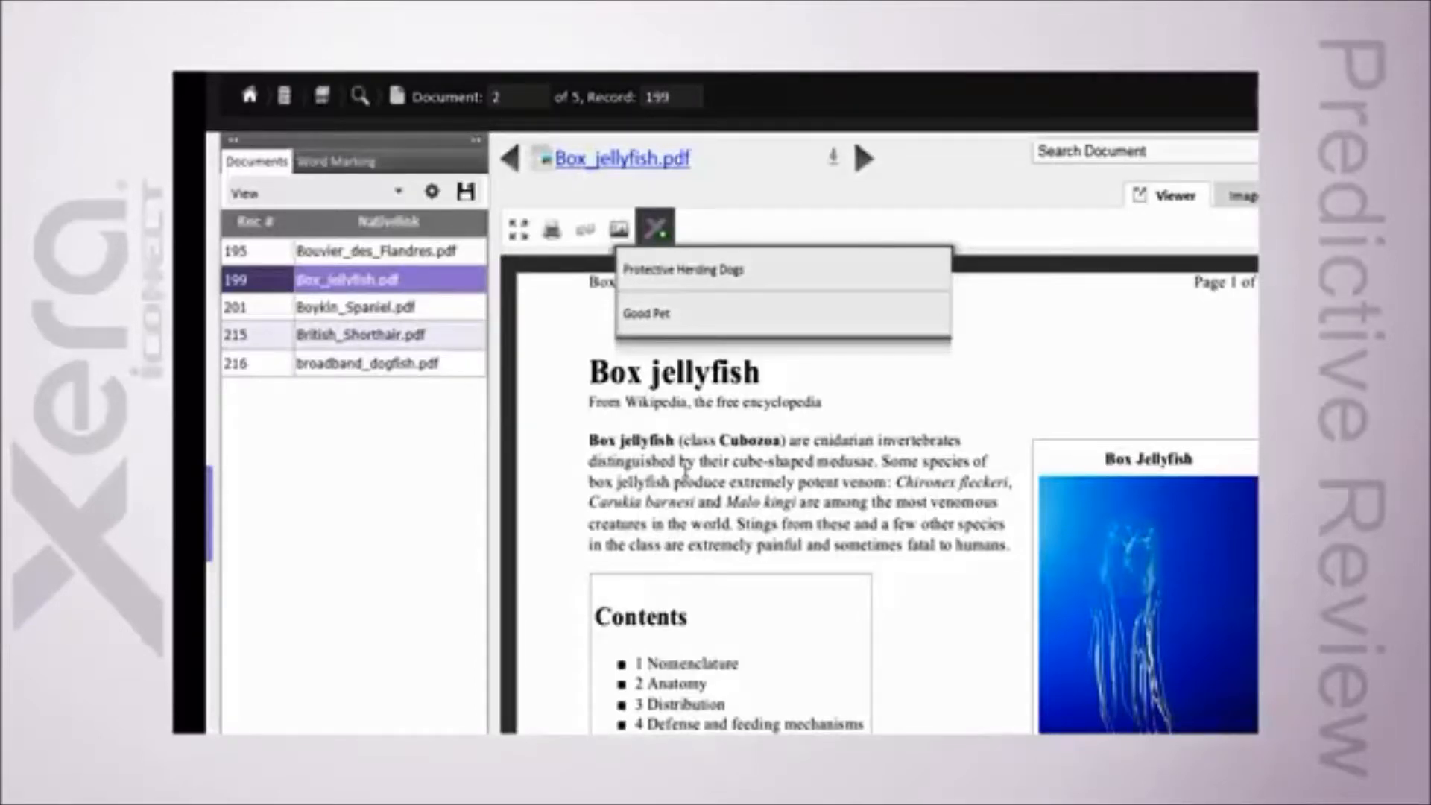
click(213, 520)
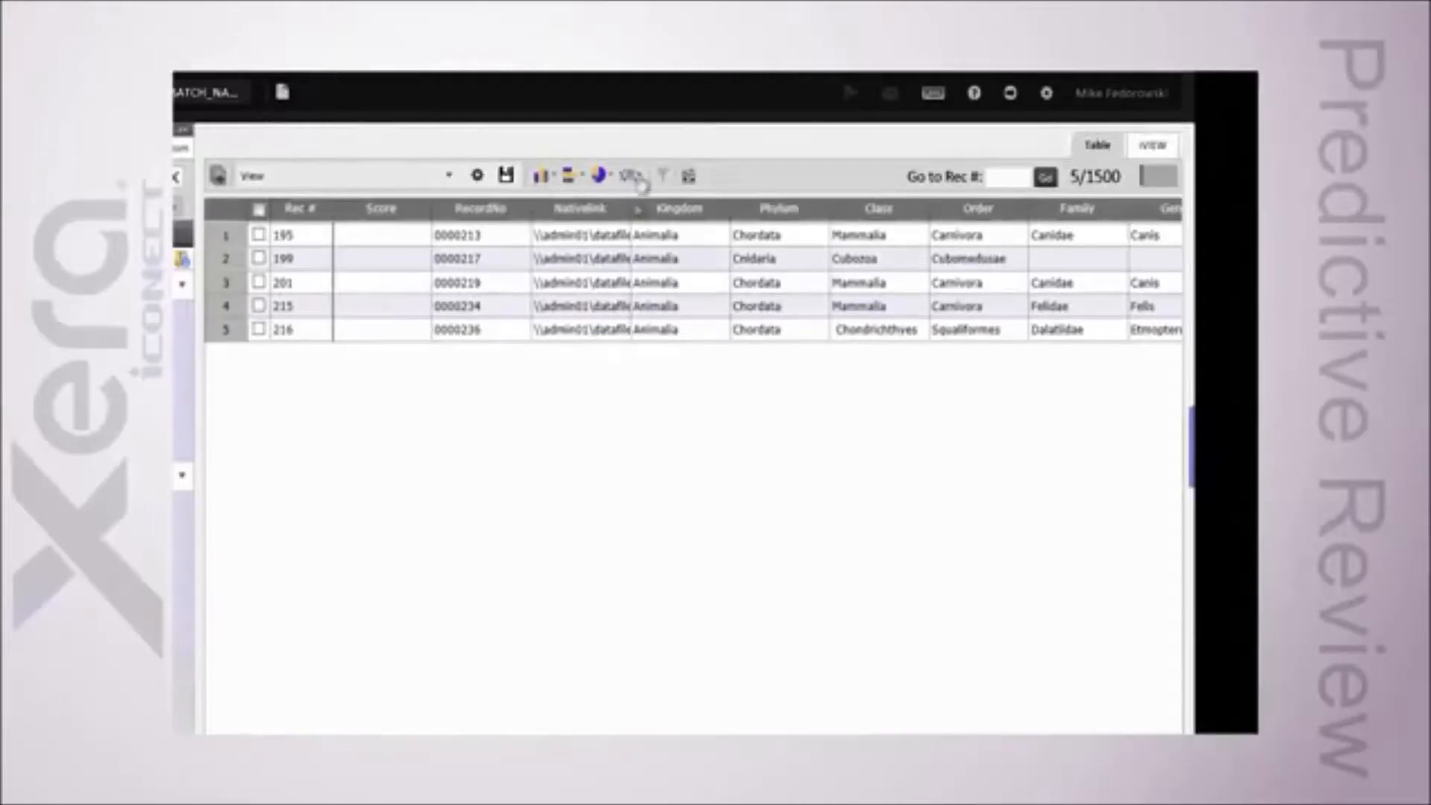
Step: Chart the Good Pets Inquiry Predictive Review Statistics in iVIEW as a column graph of Precision, Recall & F1 by Iteration
click(1156, 145)
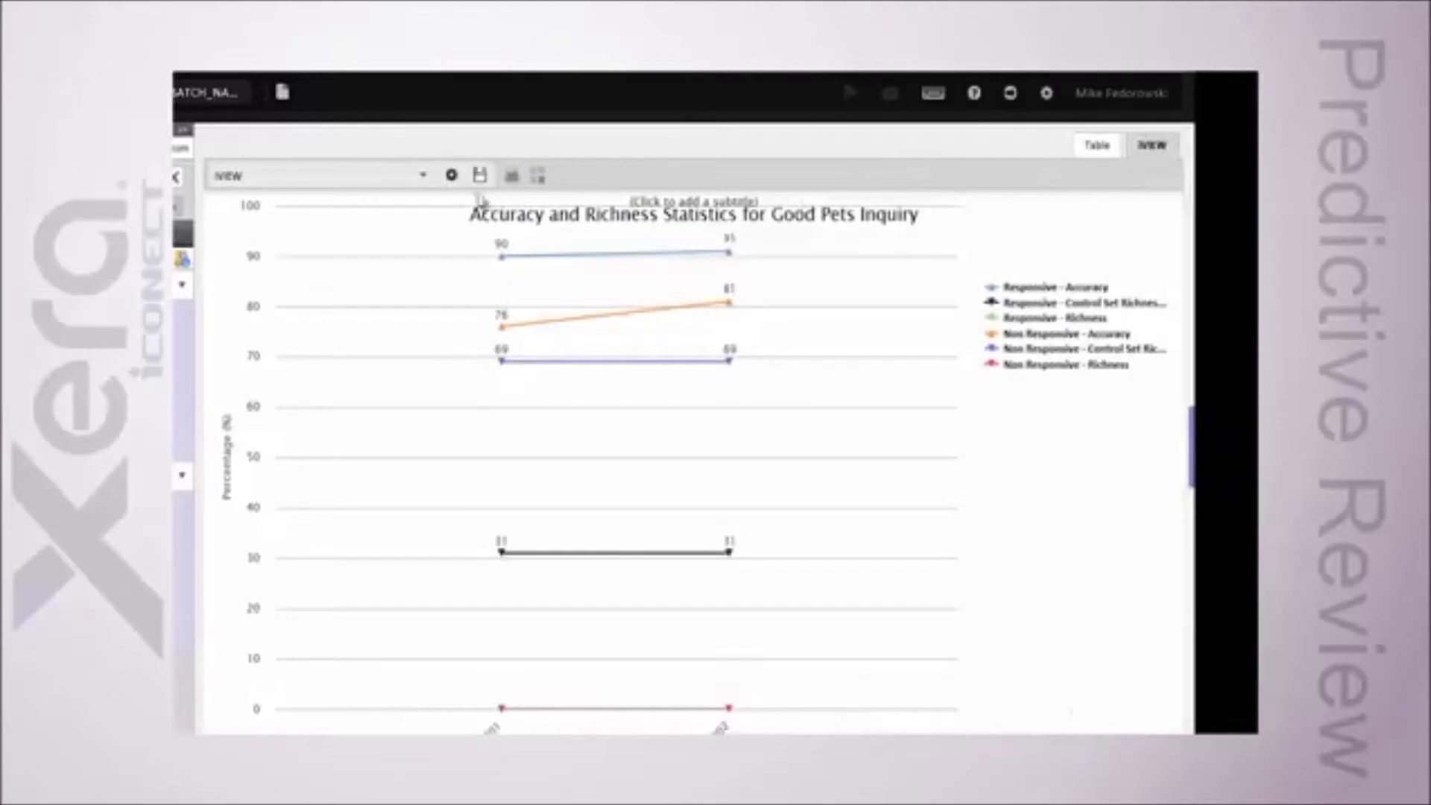
click(452, 176)
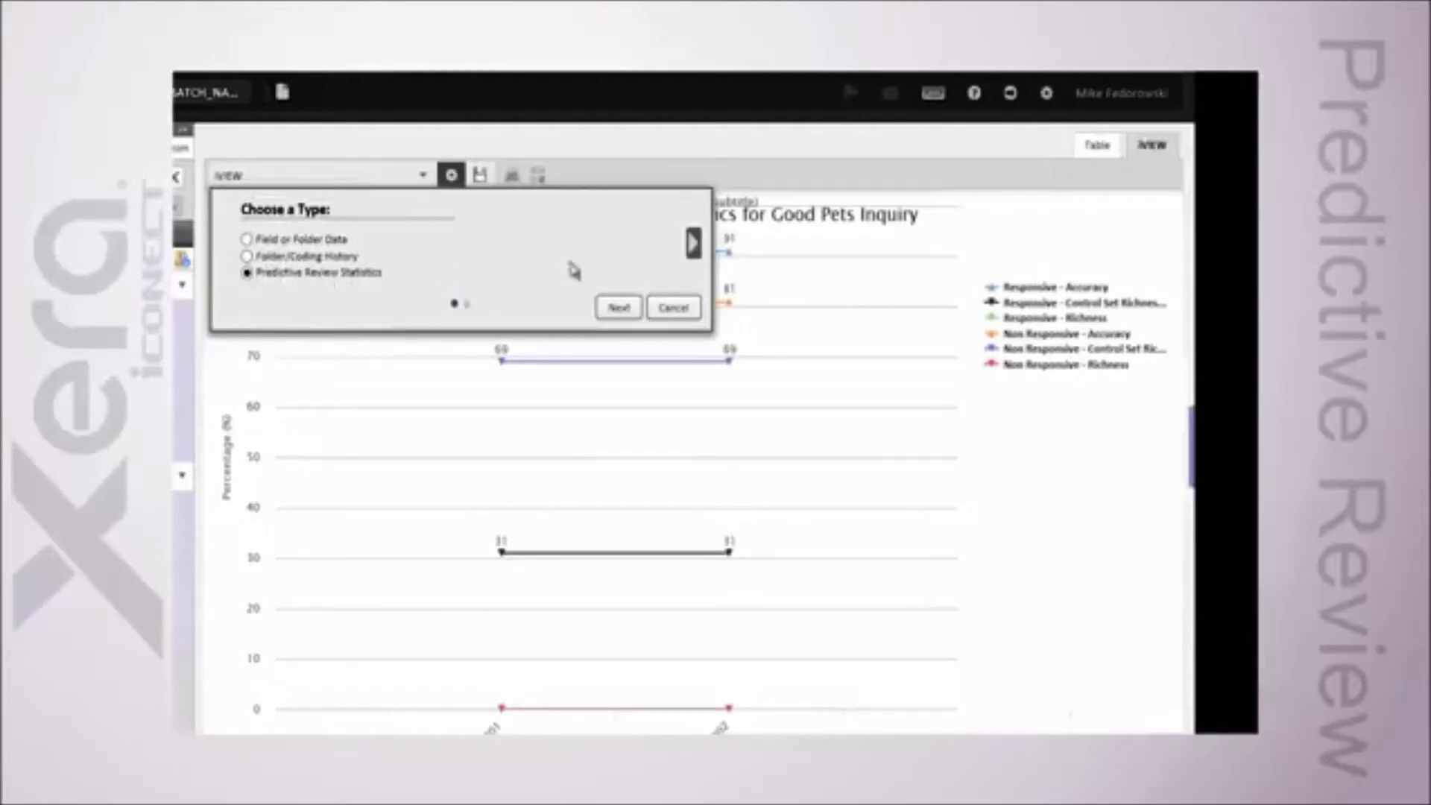
click(693, 242)
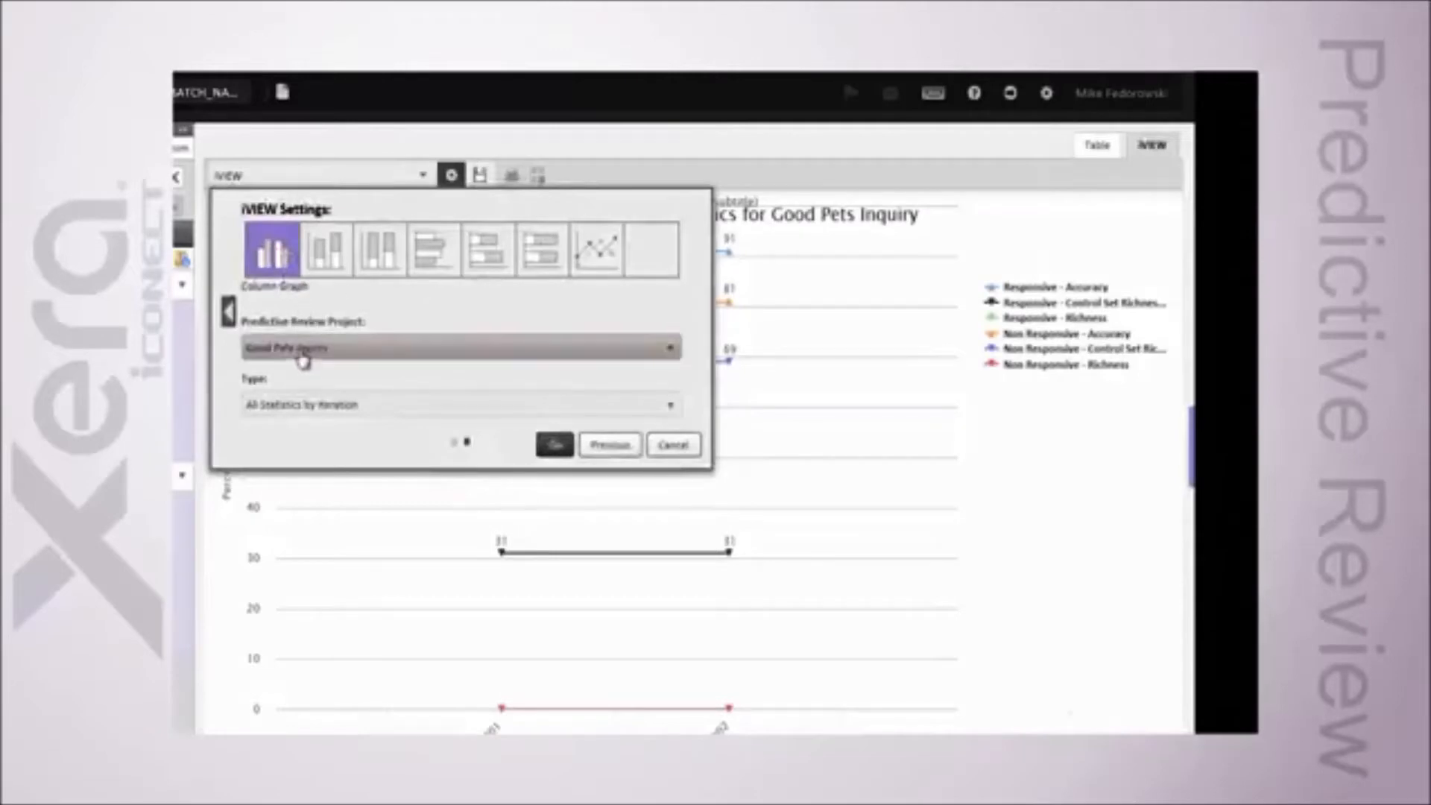
click(313, 350)
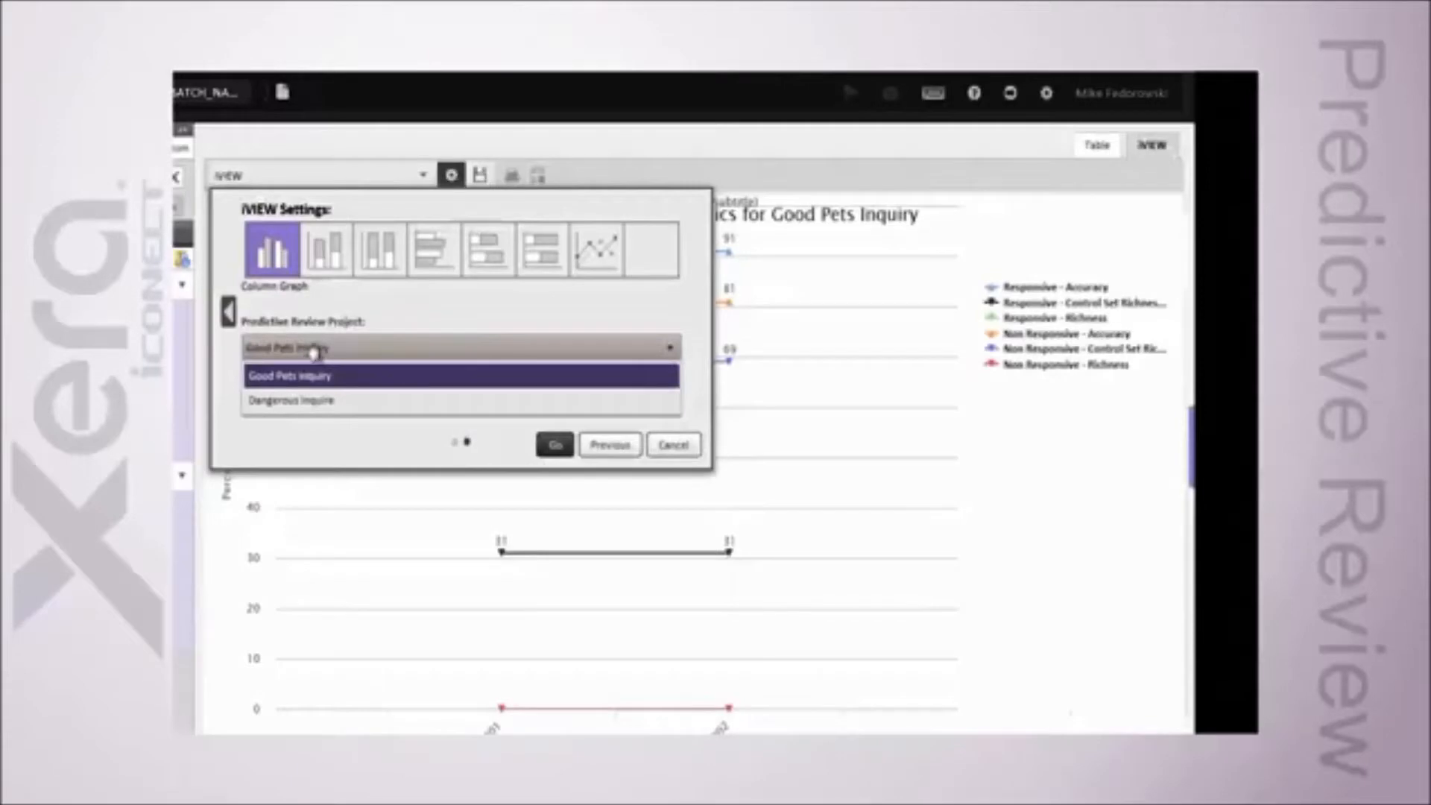
click(313, 312)
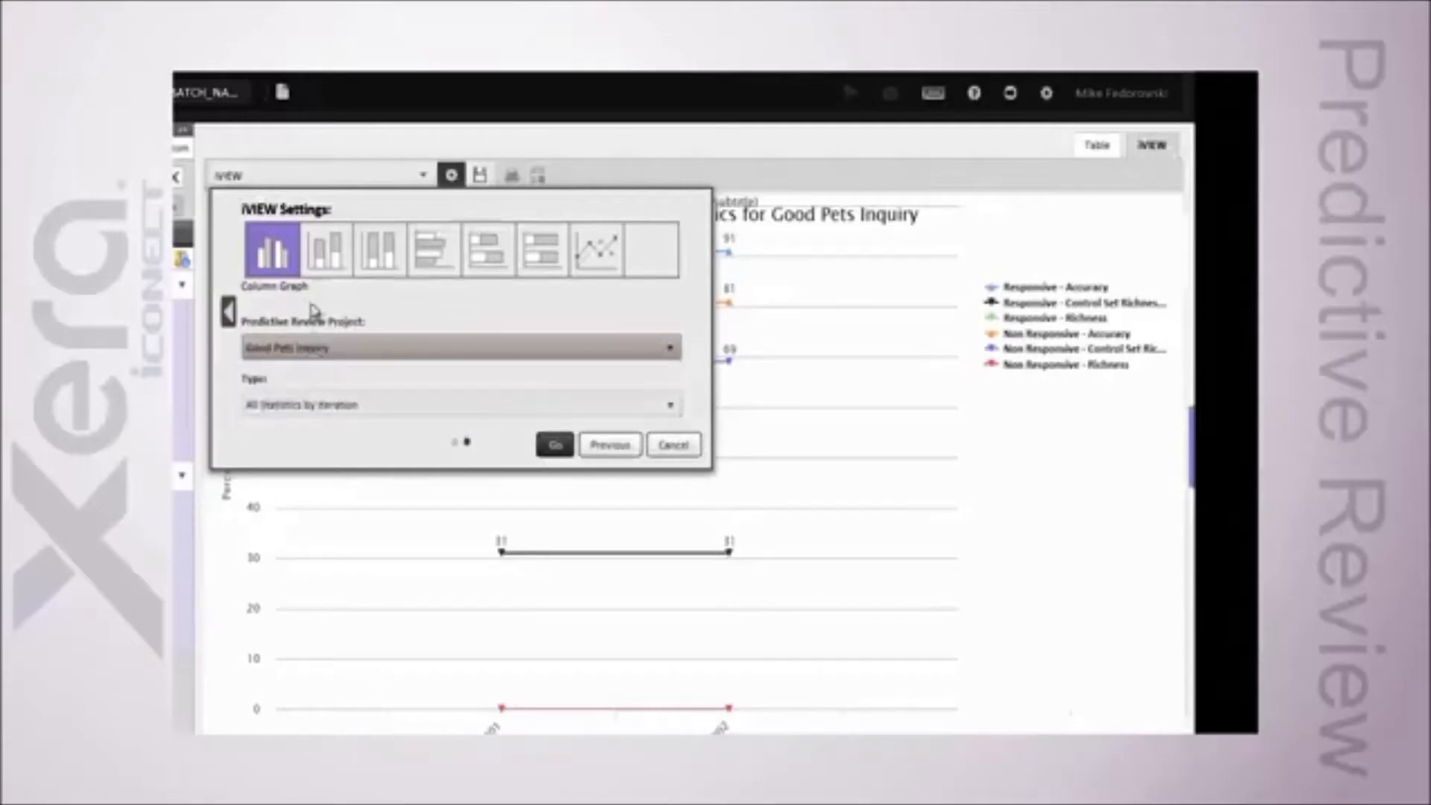
click(313, 406)
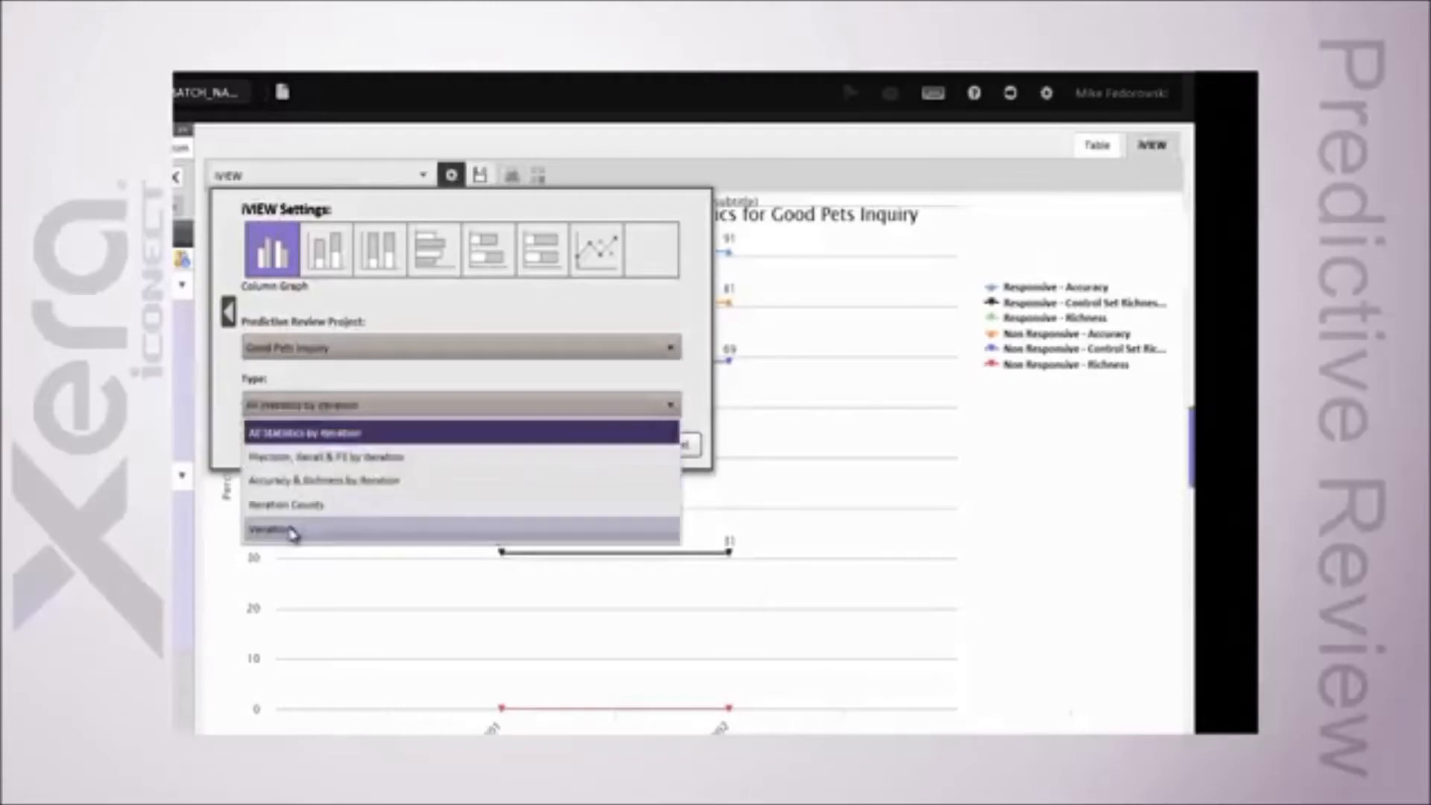
click(319, 457)
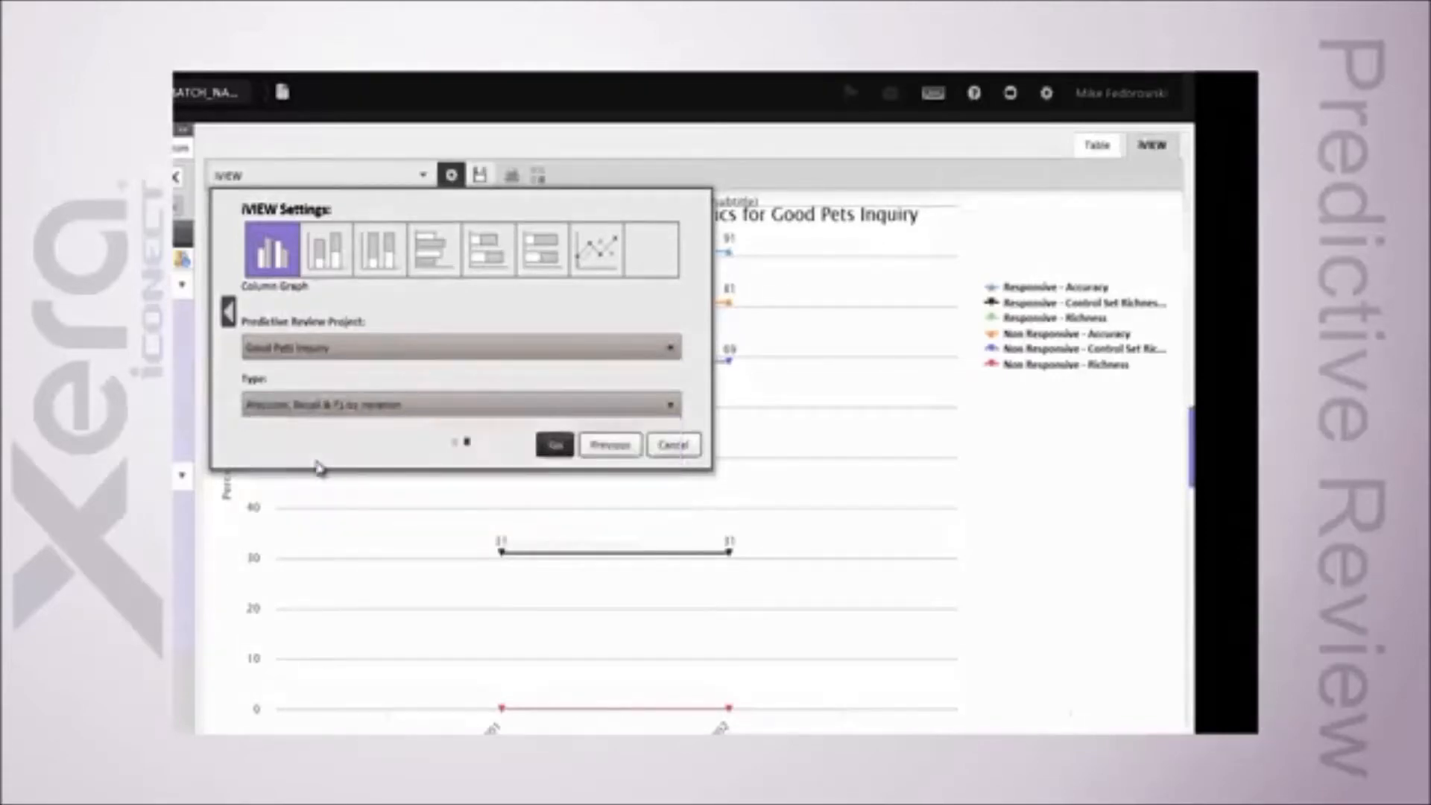
click(554, 448)
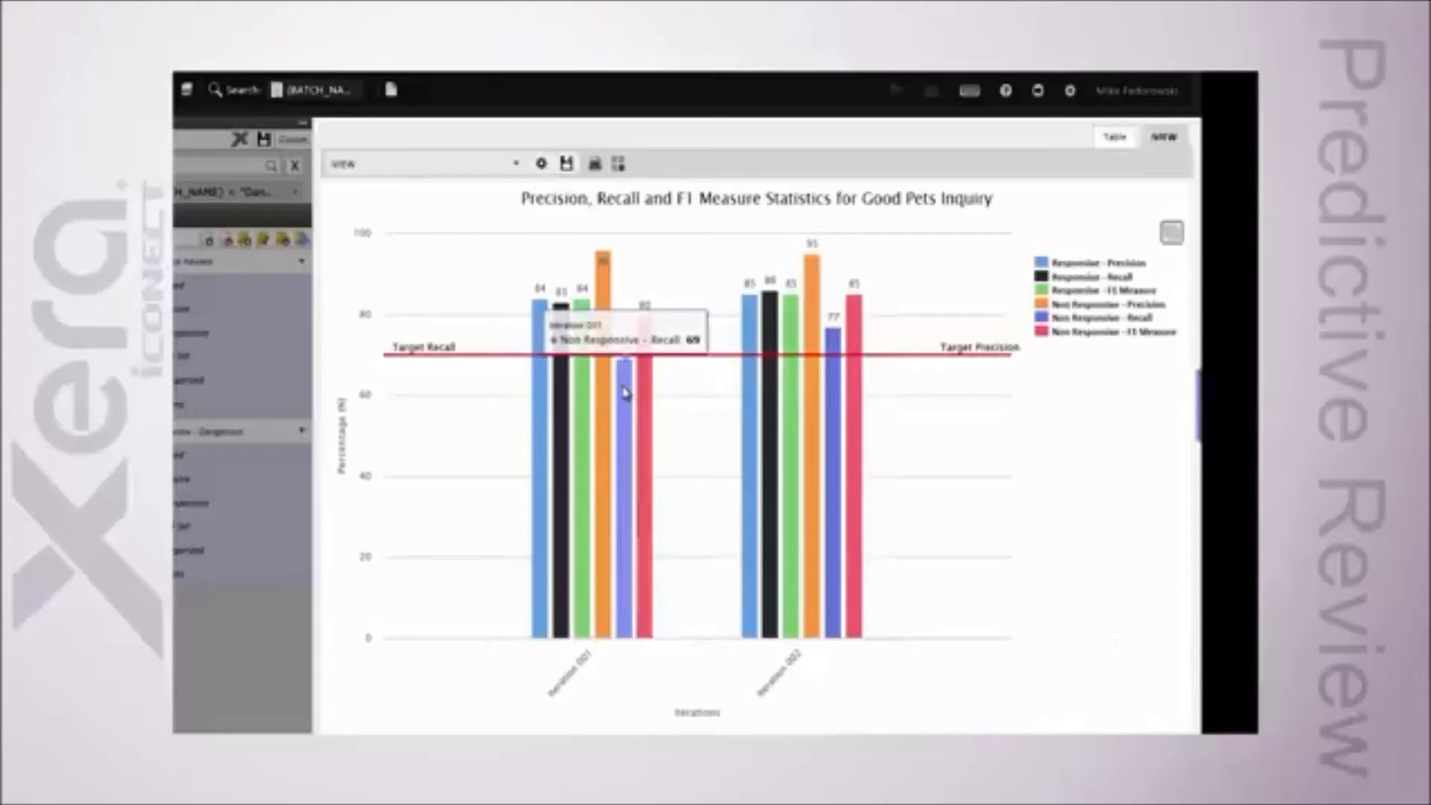
Step: Toggle the chart's legend series off and on to compare precision, recall and F1 measures
click(1087, 276)
click(1085, 304)
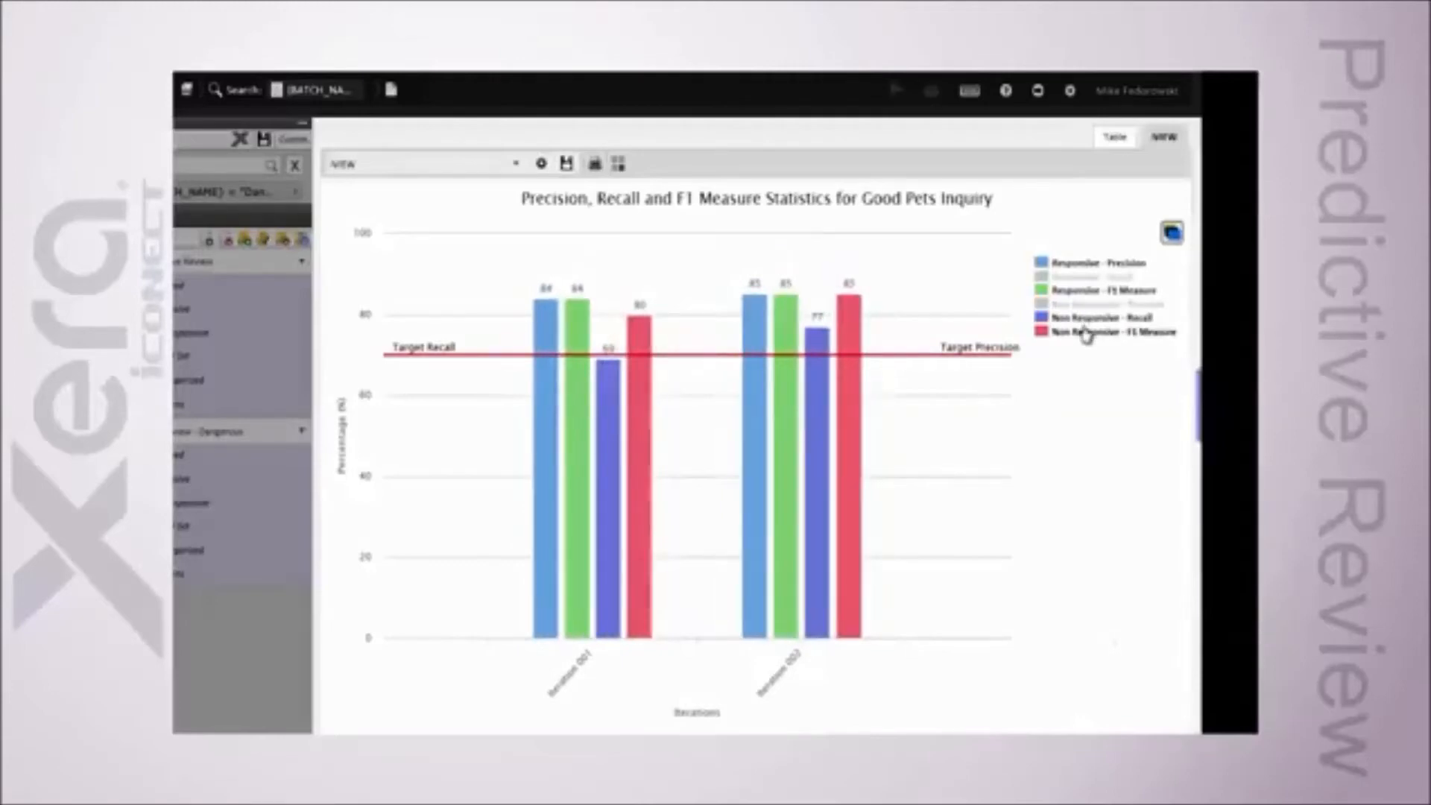
click(1085, 305)
click(1086, 318)
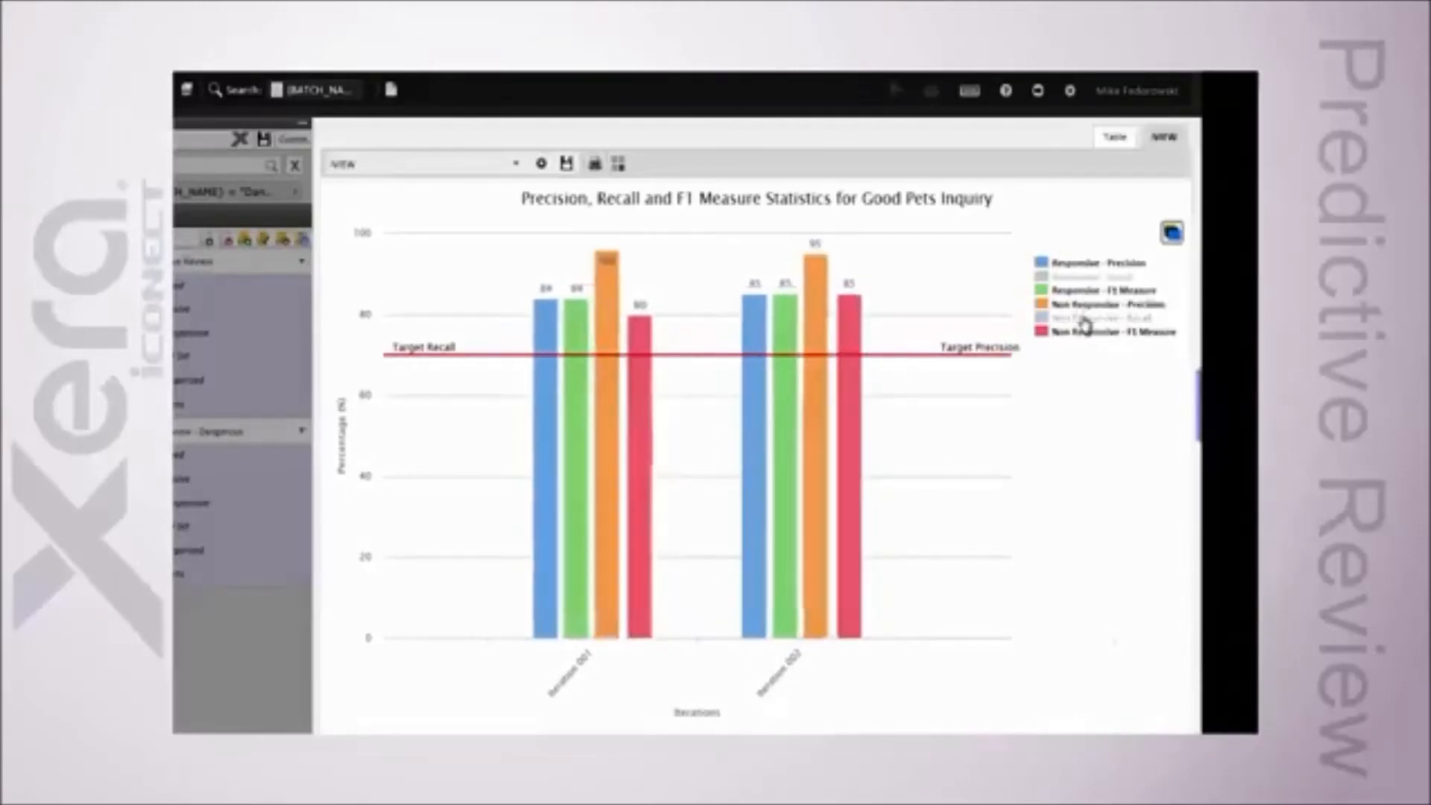
click(1086, 331)
click(1083, 292)
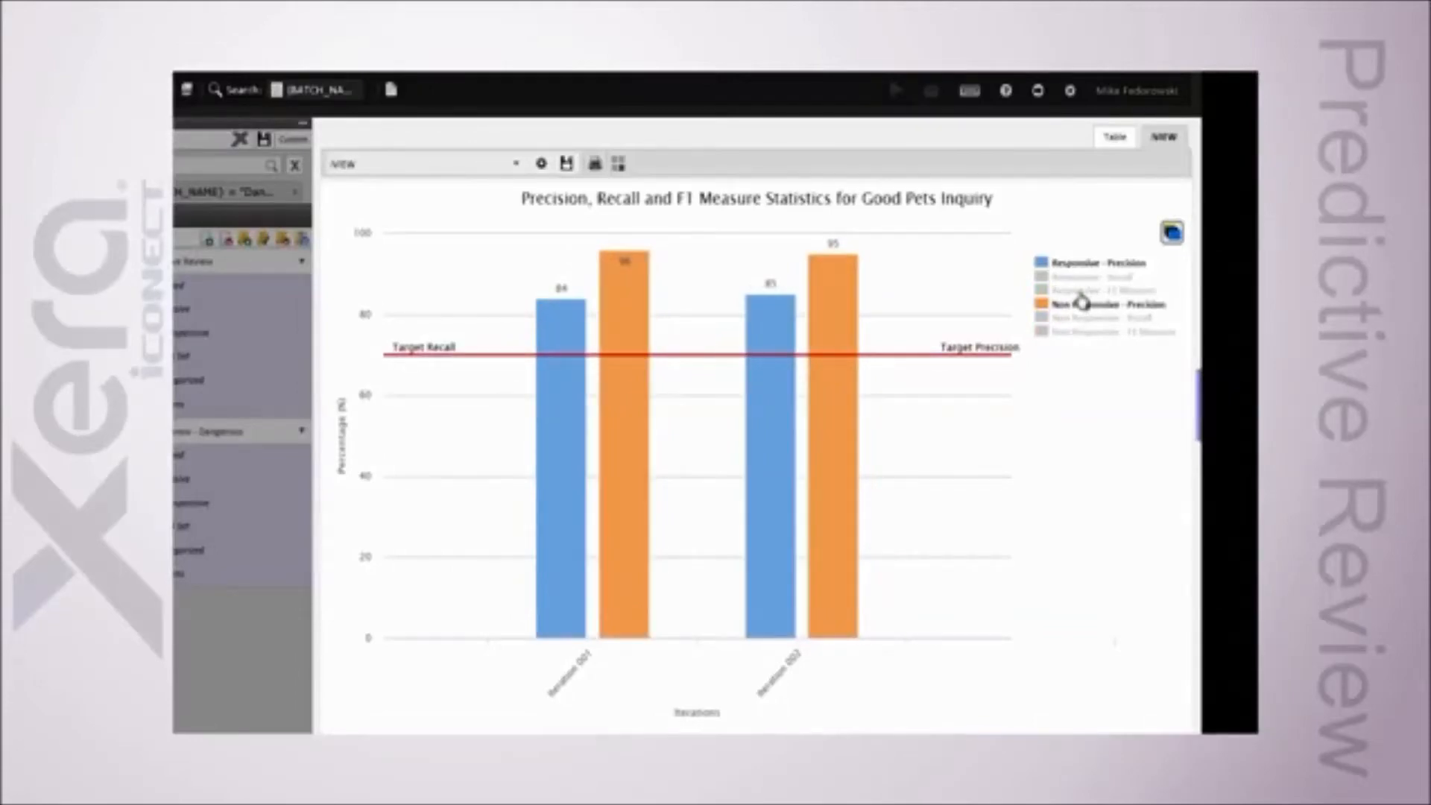
click(1083, 291)
click(1083, 277)
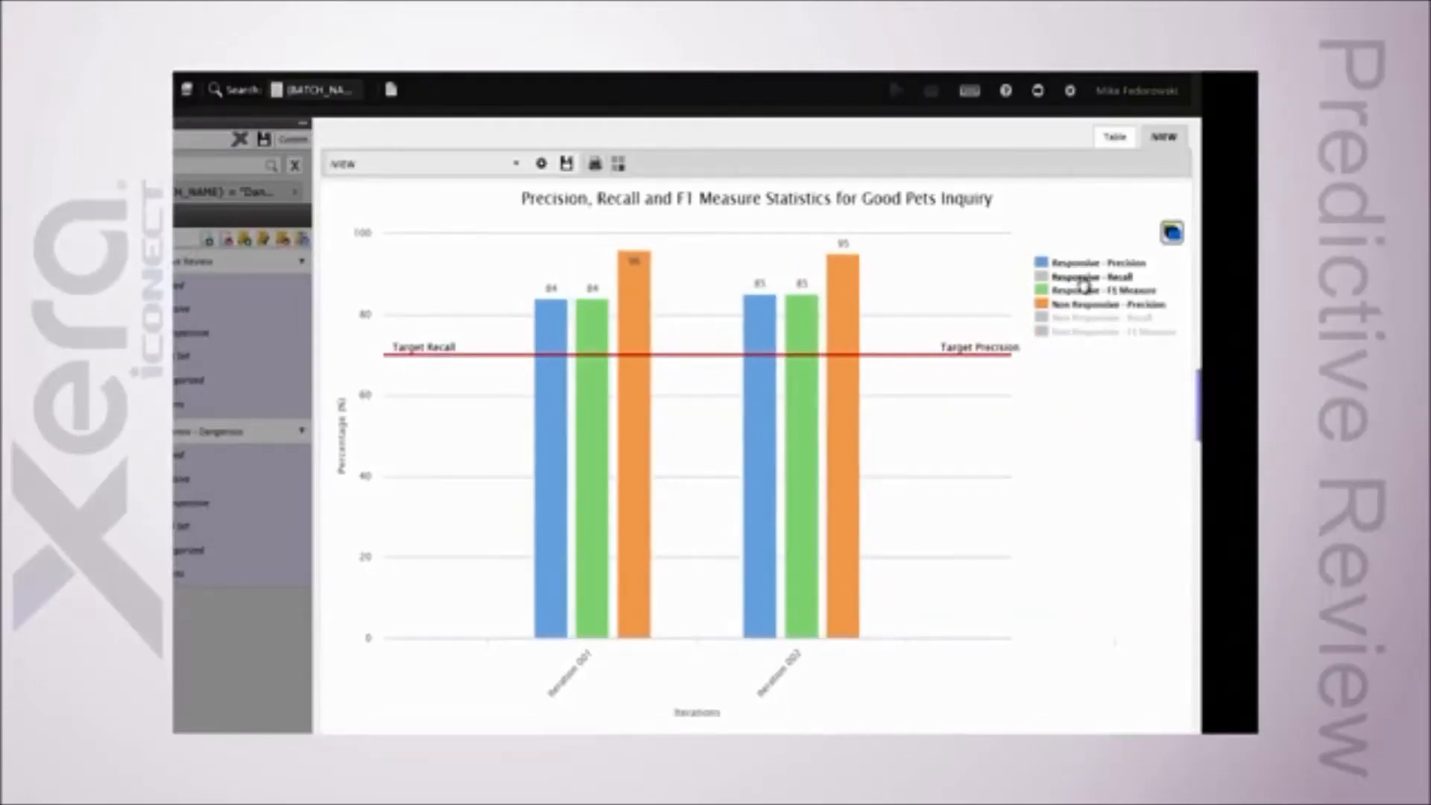
click(1084, 319)
click(1084, 333)
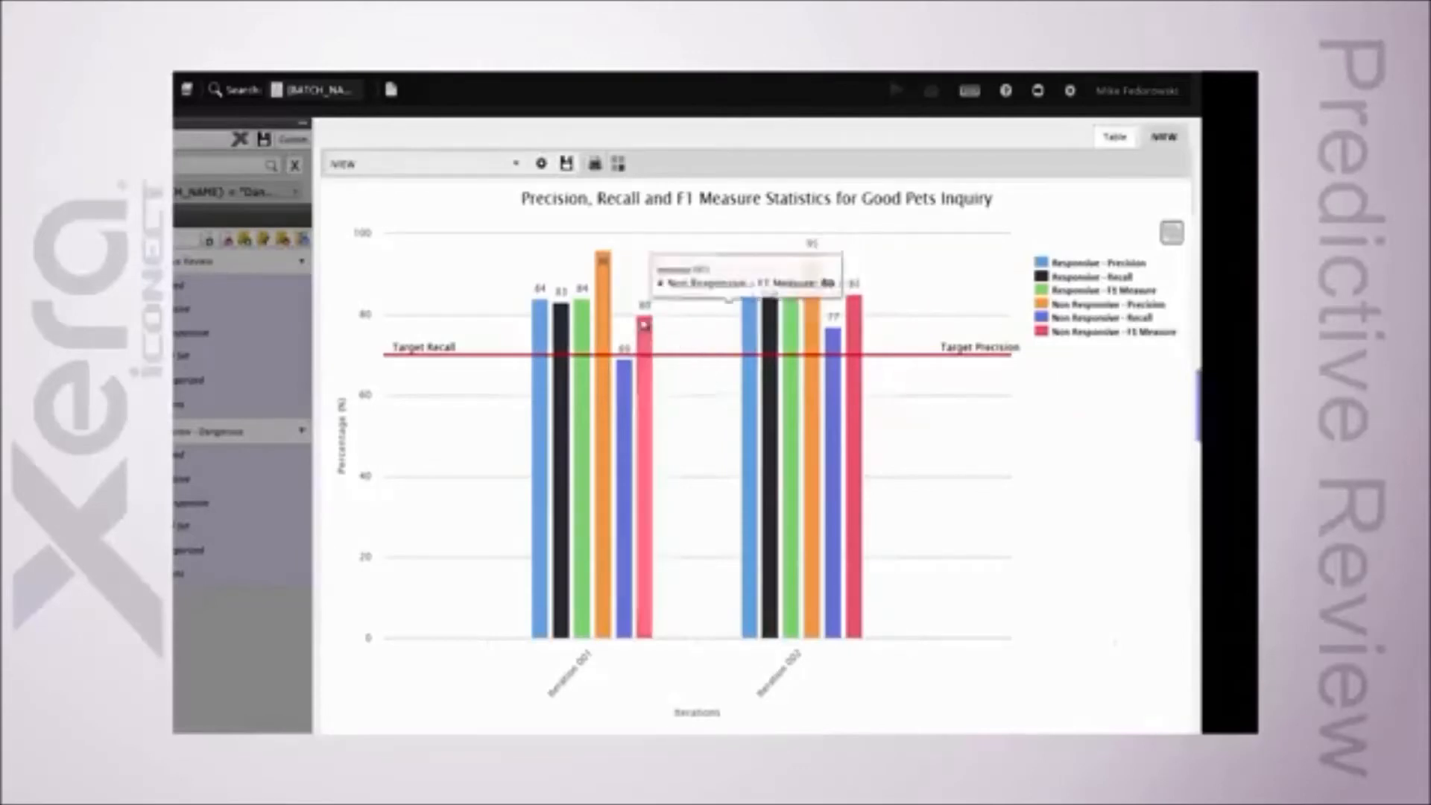
Step: Change the iVIEW chart to a line graph of Iteration Counts for the Good Pets Inquiry project
click(542, 164)
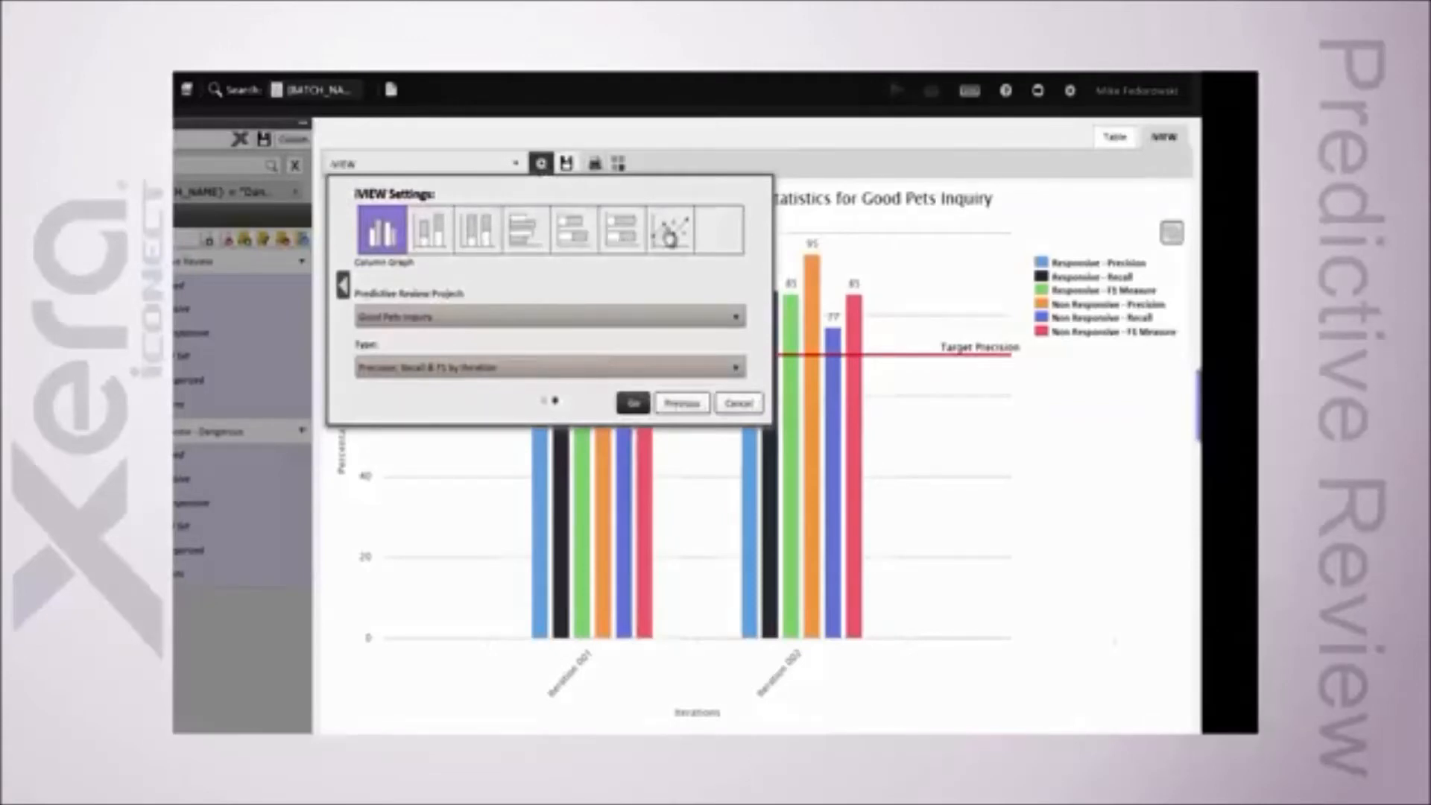
click(533, 370)
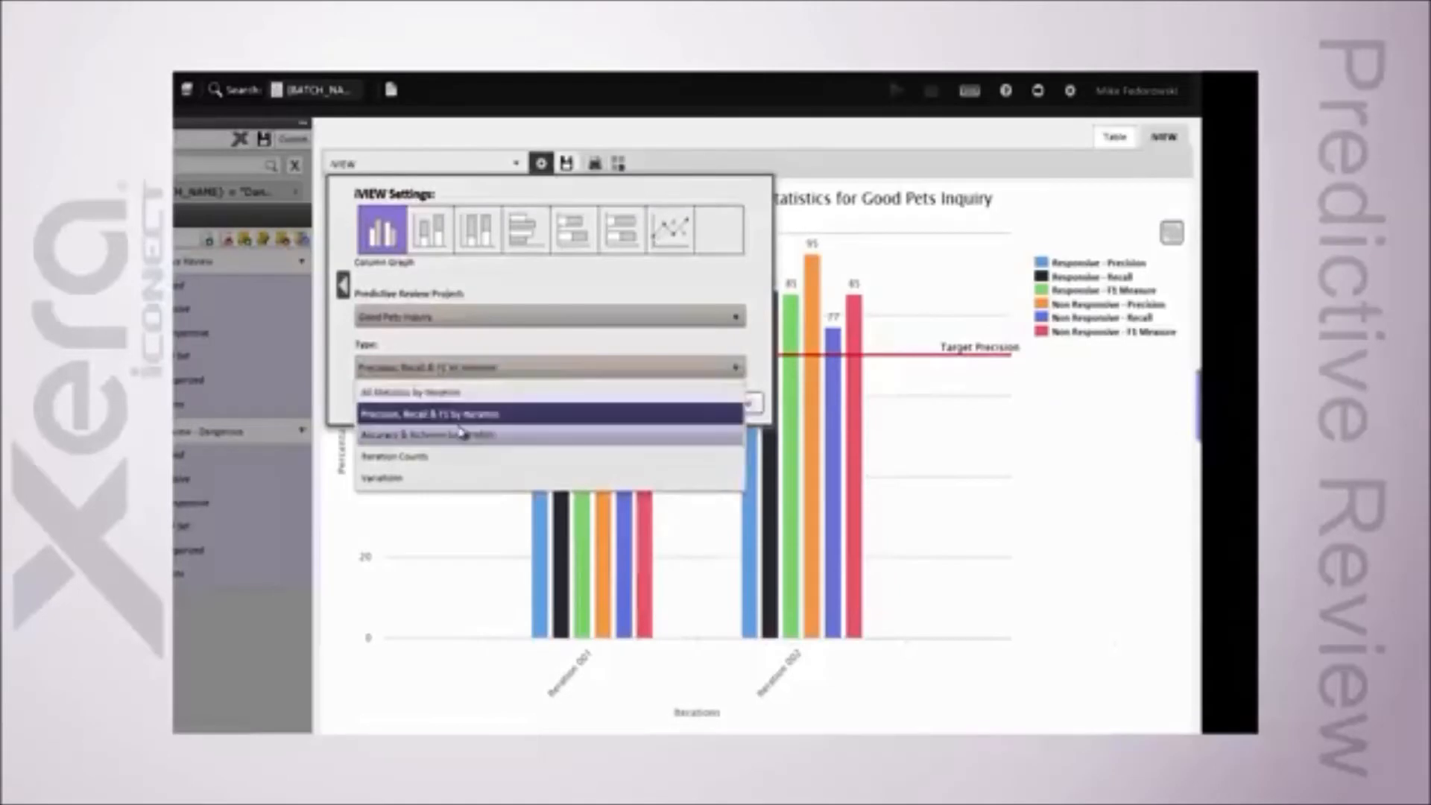
click(428, 460)
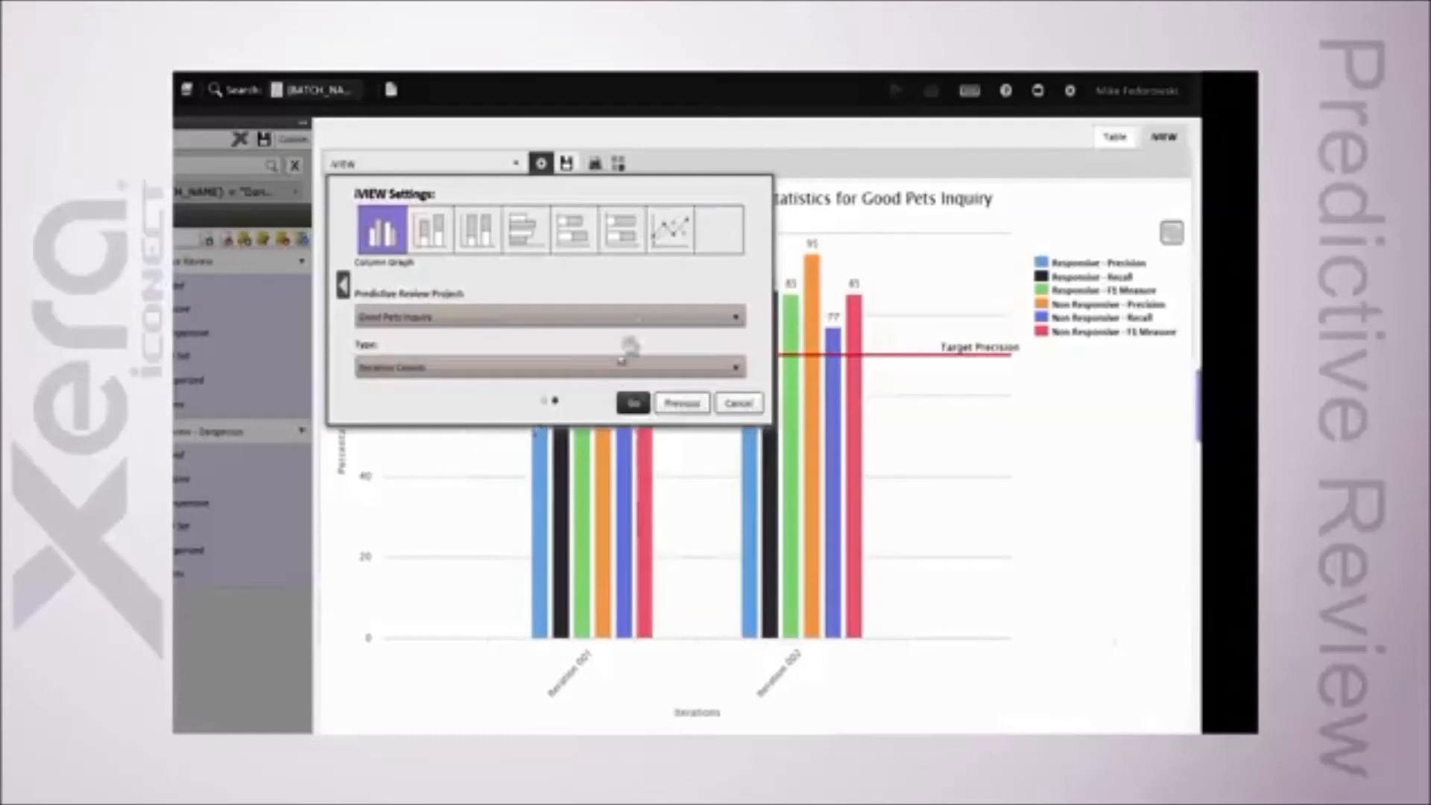
click(671, 233)
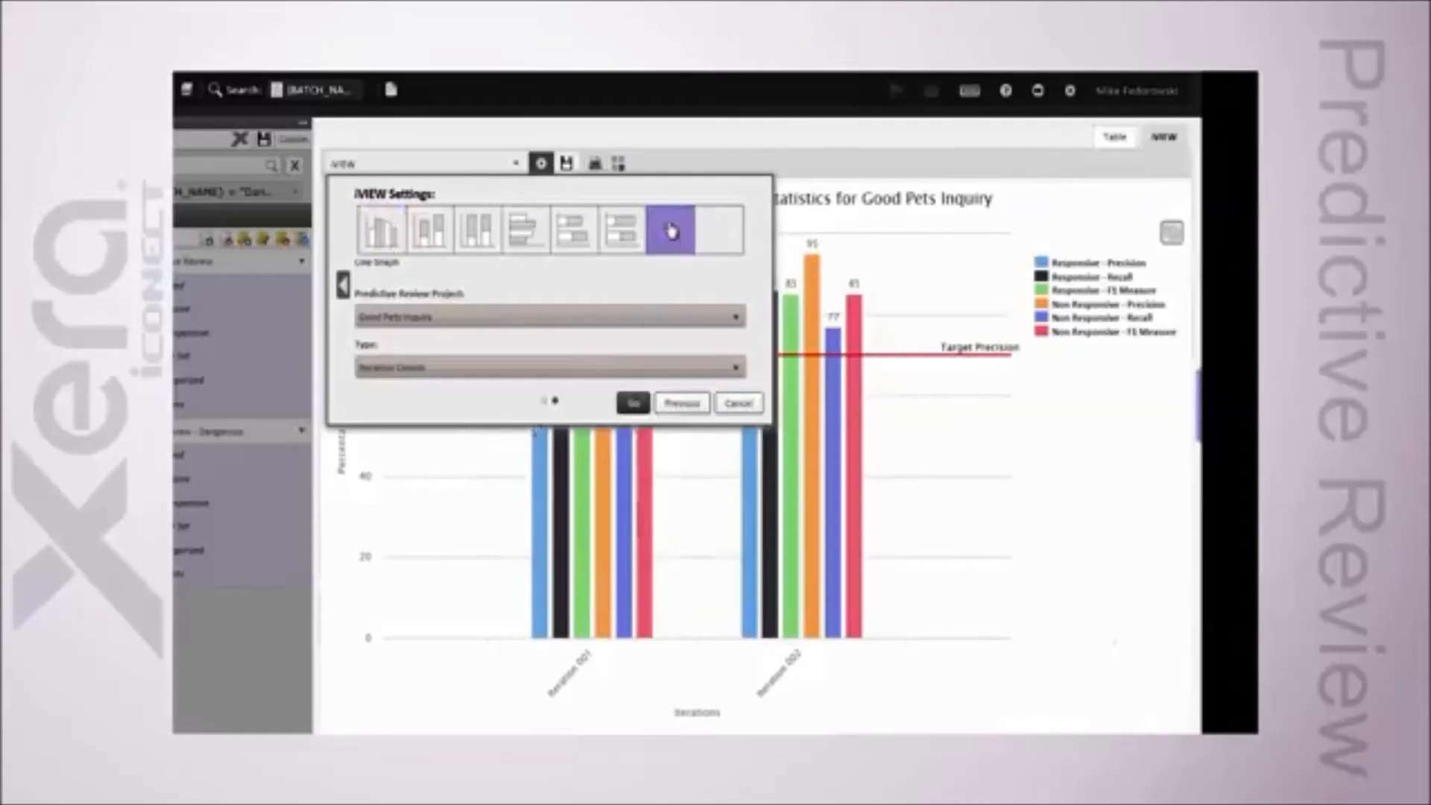
click(632, 403)
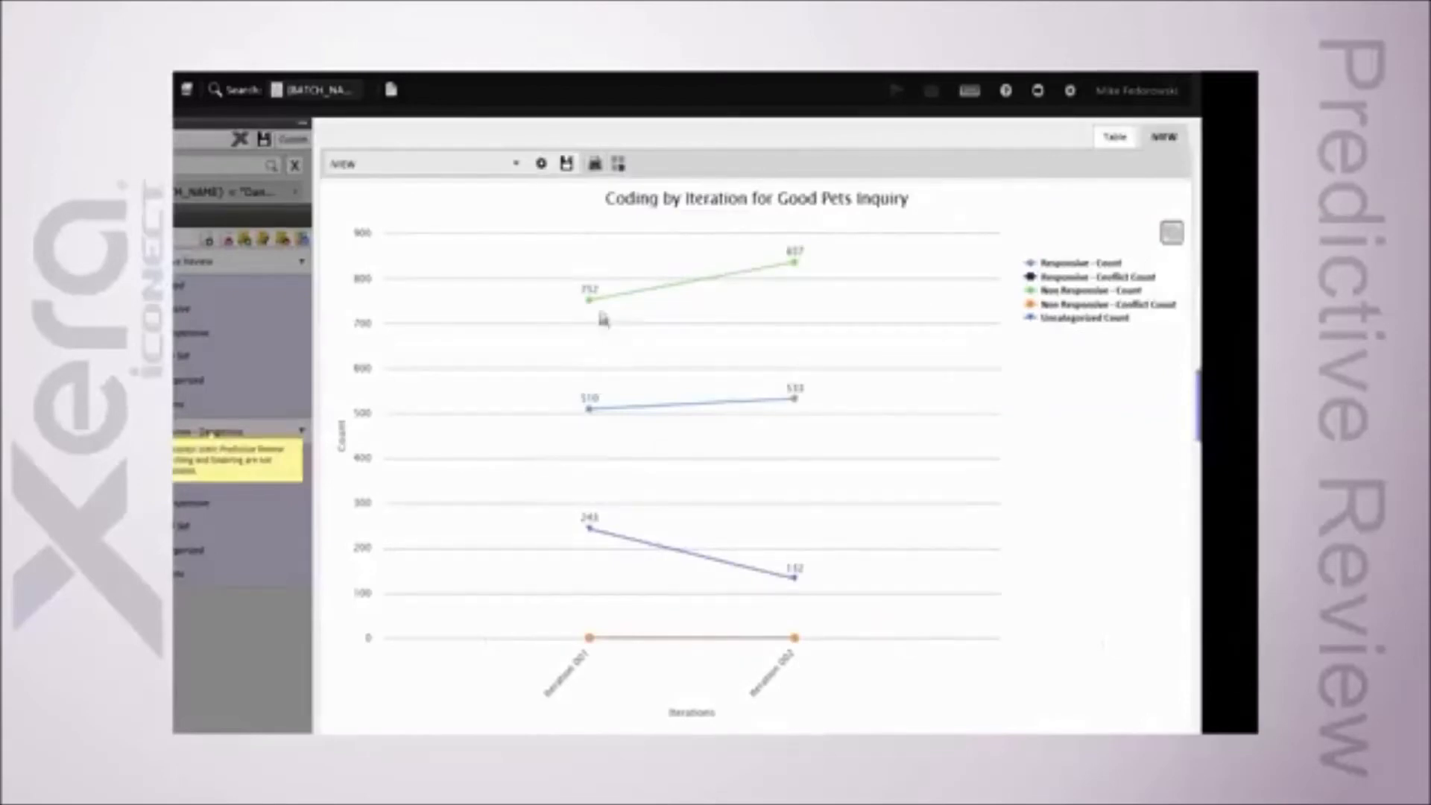
Step: Examine the data points of each series in the Coding by Iteration chart
mouse_move(602, 306)
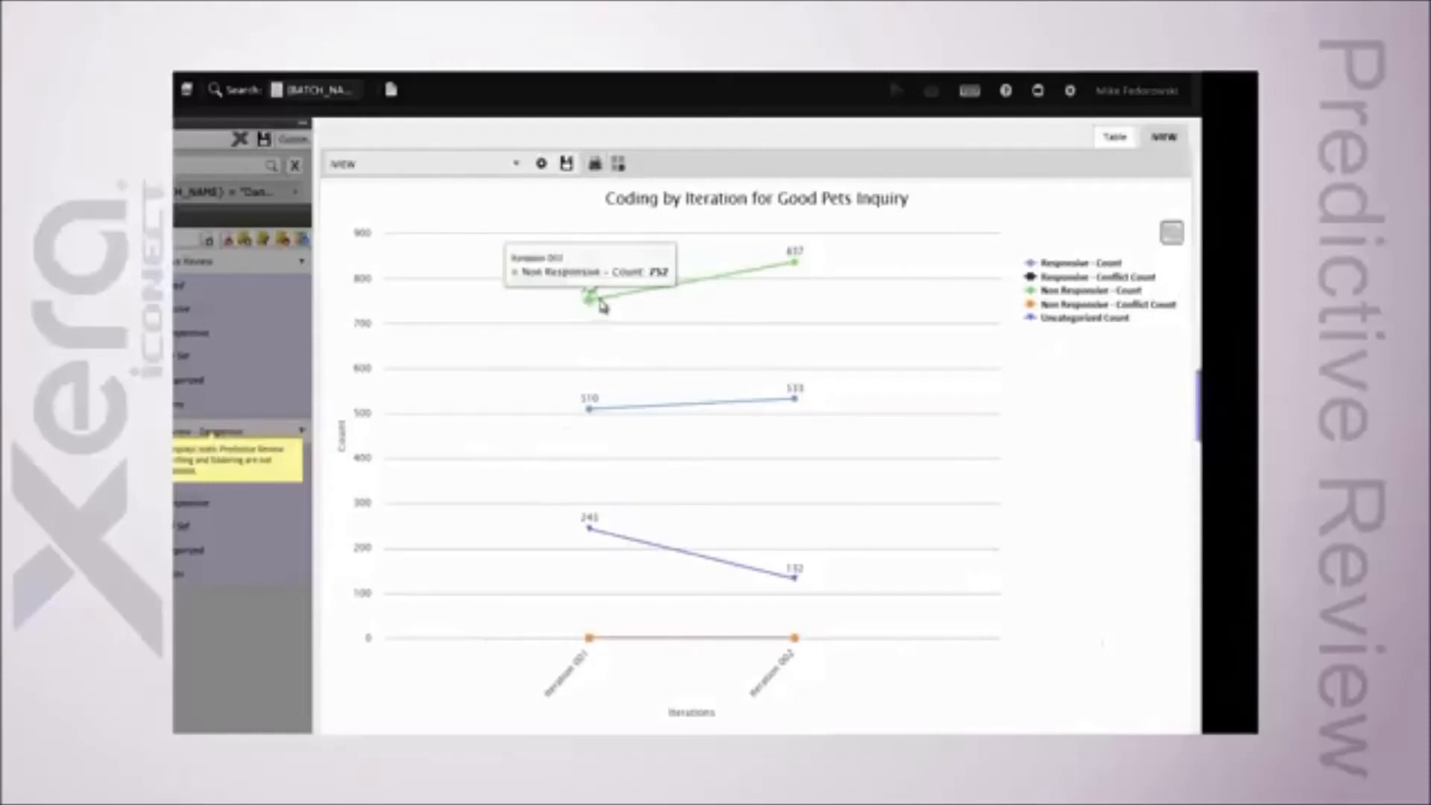
mouse_move(797, 266)
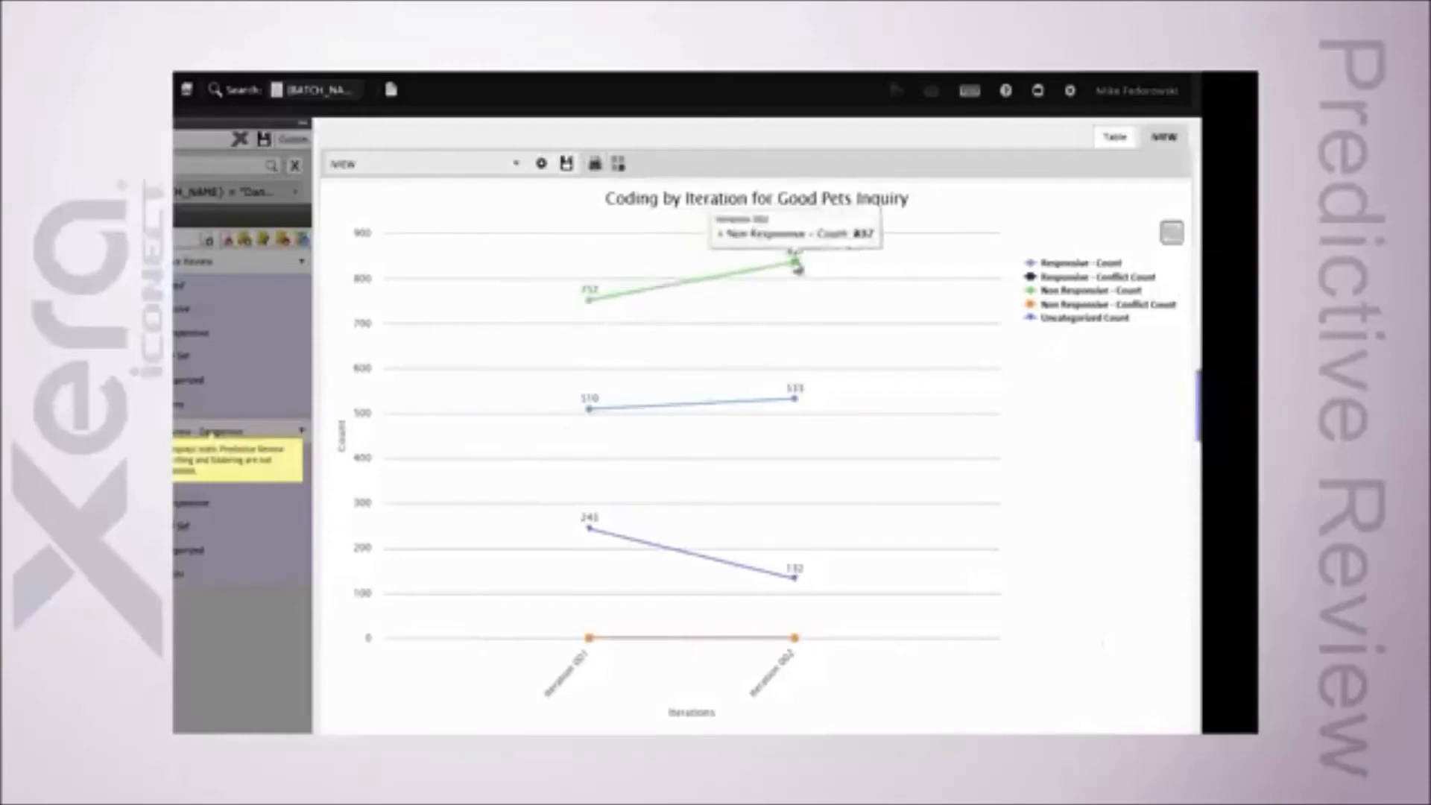
mouse_move(587, 415)
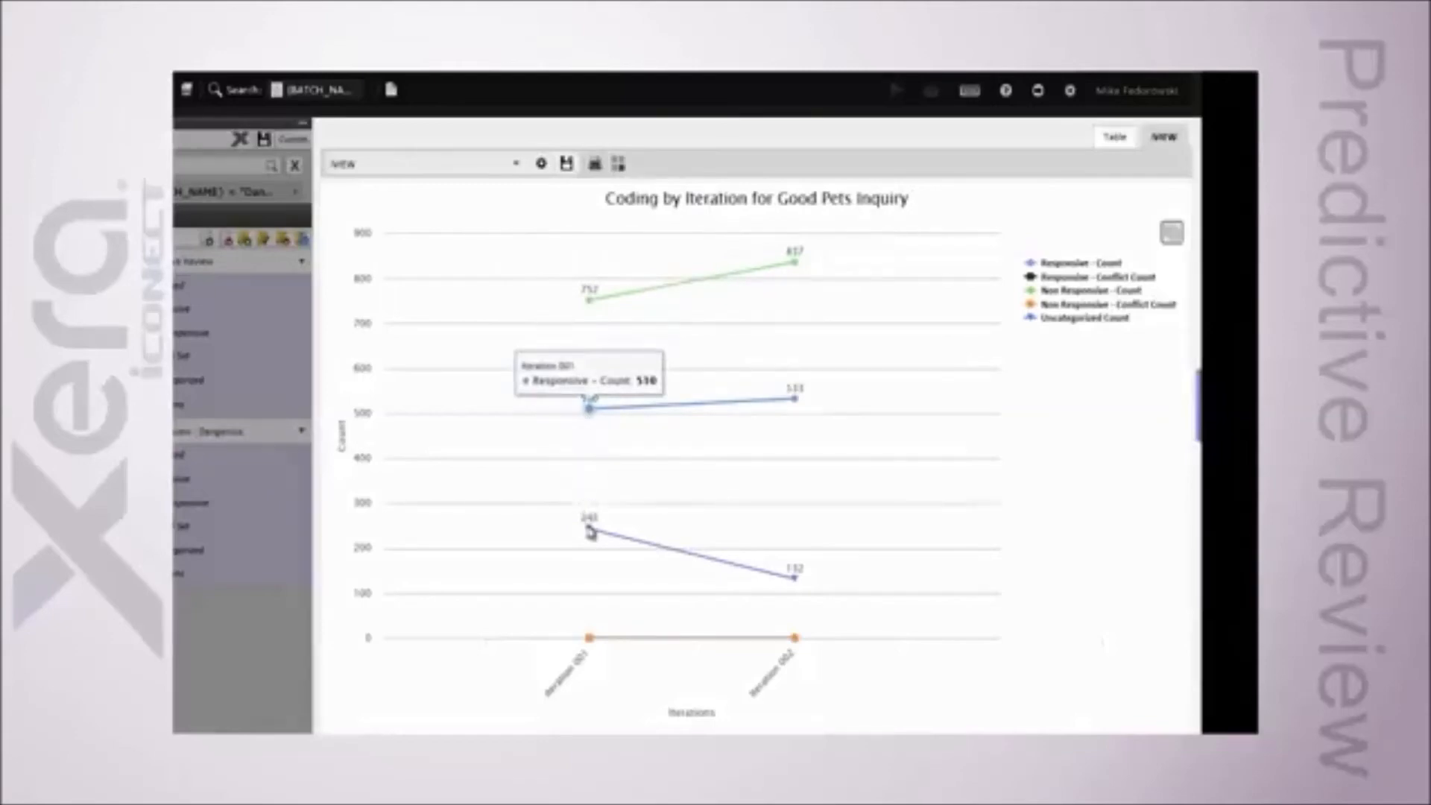
mouse_move(590, 531)
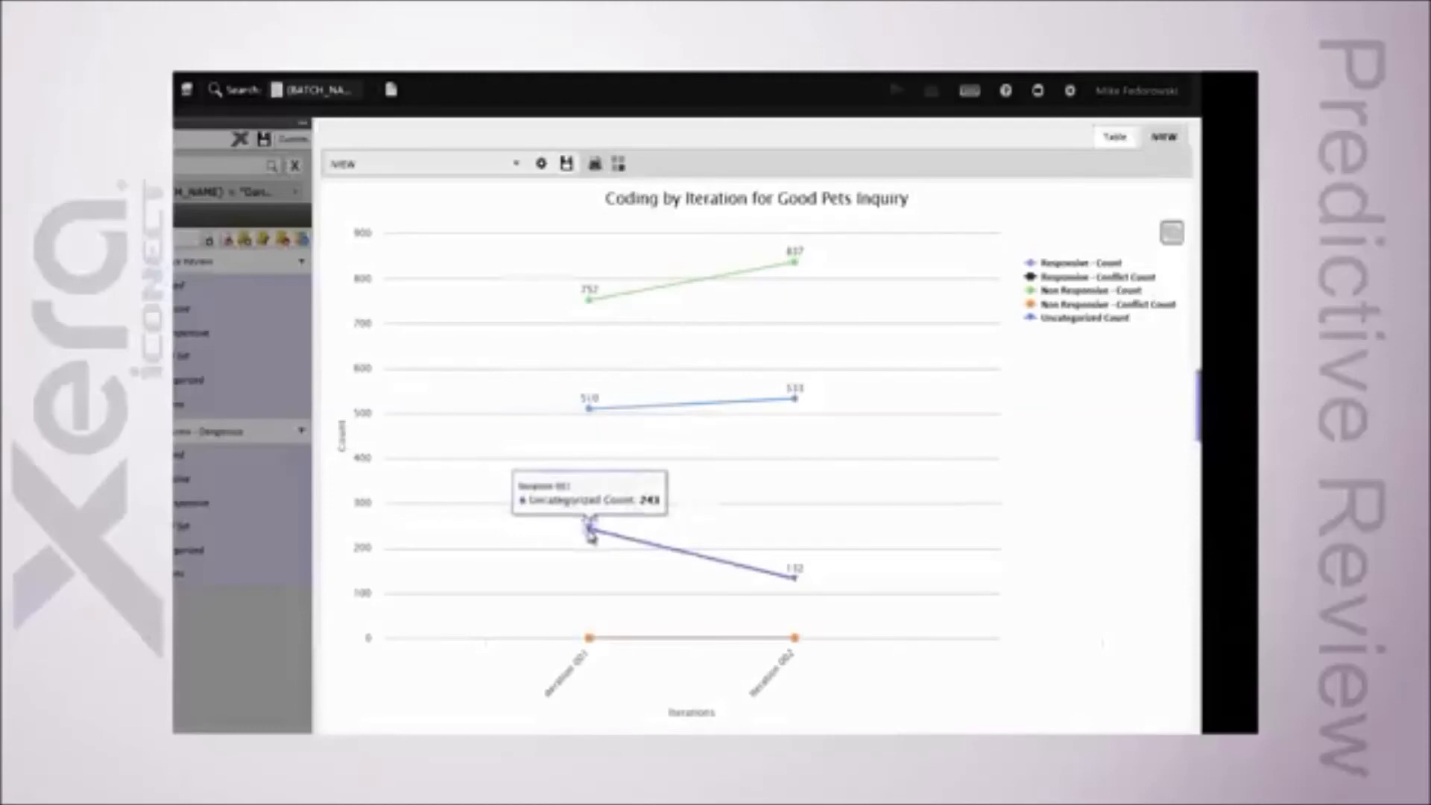
mouse_move(793, 575)
mouse_move(590, 641)
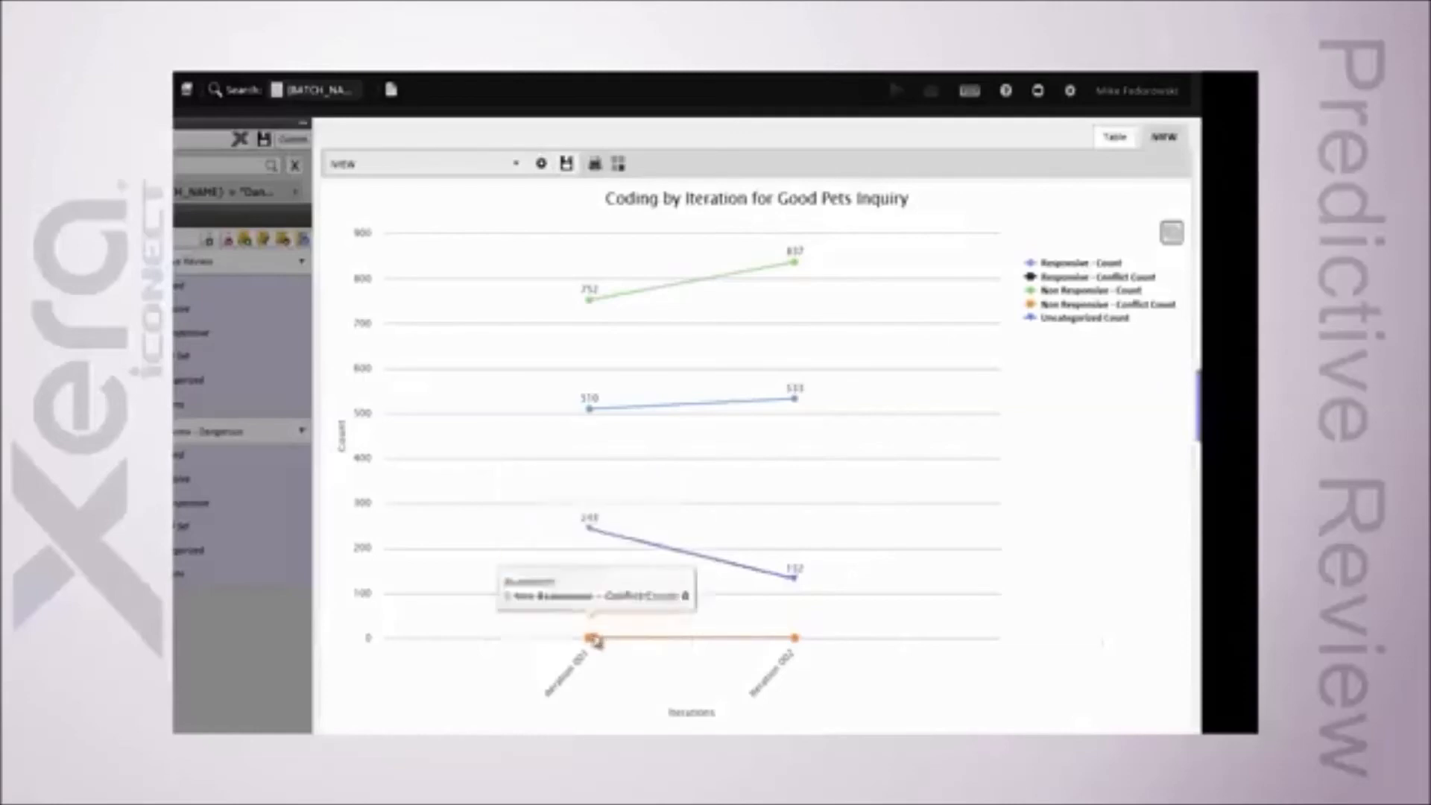